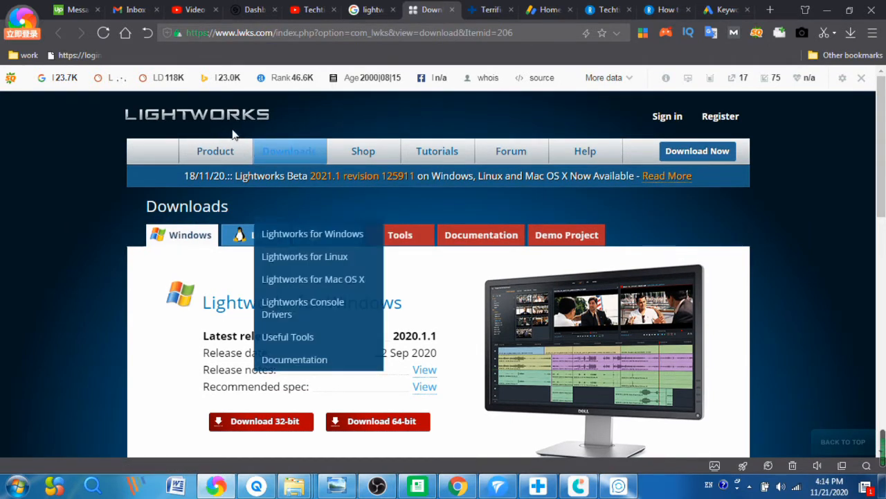
Step: Download lightworks_2020.1.1_r124942_64bit_setup.exe (64-bit Windows) to D:\360 downloads
scroll(436, 221, "down", 1)
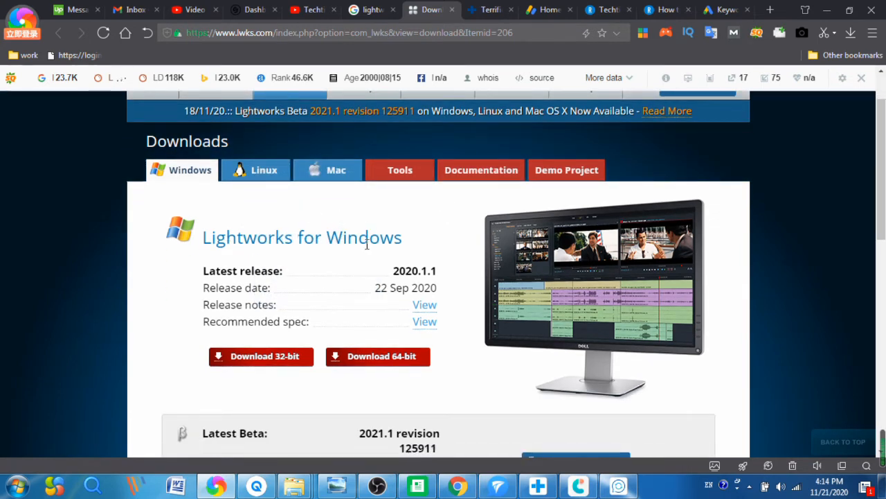
left_click(391, 365)
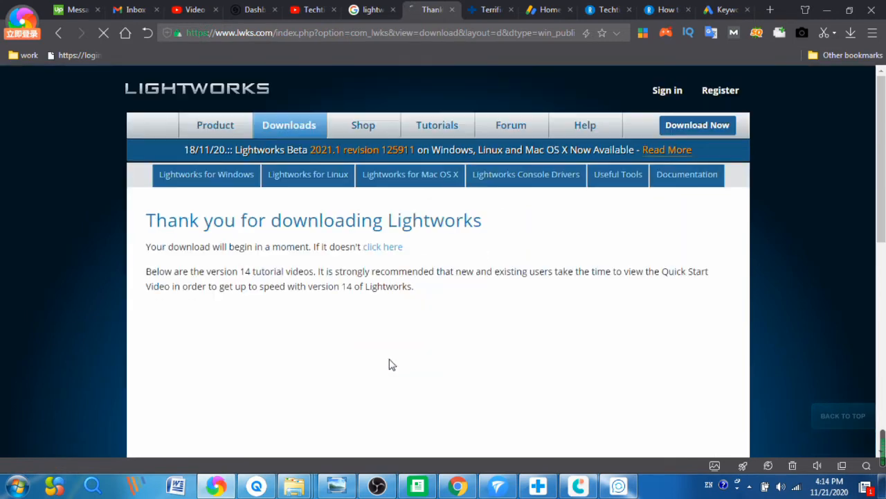
scroll(411, 290, "down", 2)
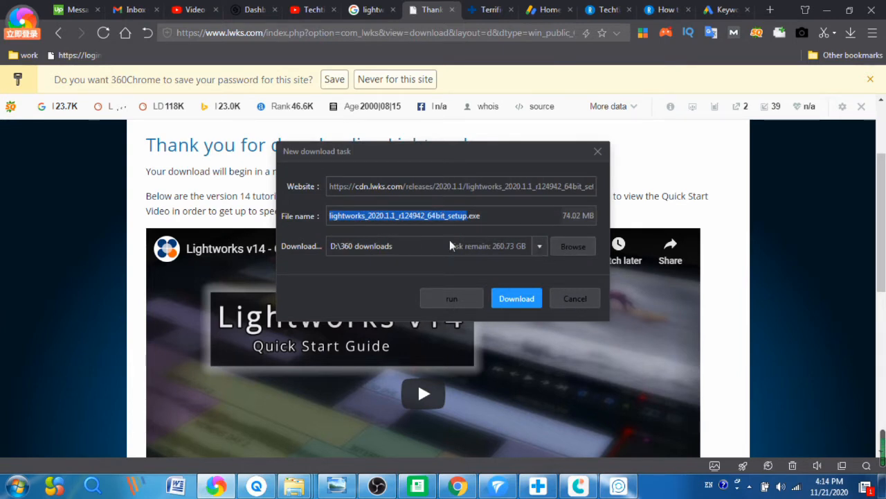
left_click(522, 301)
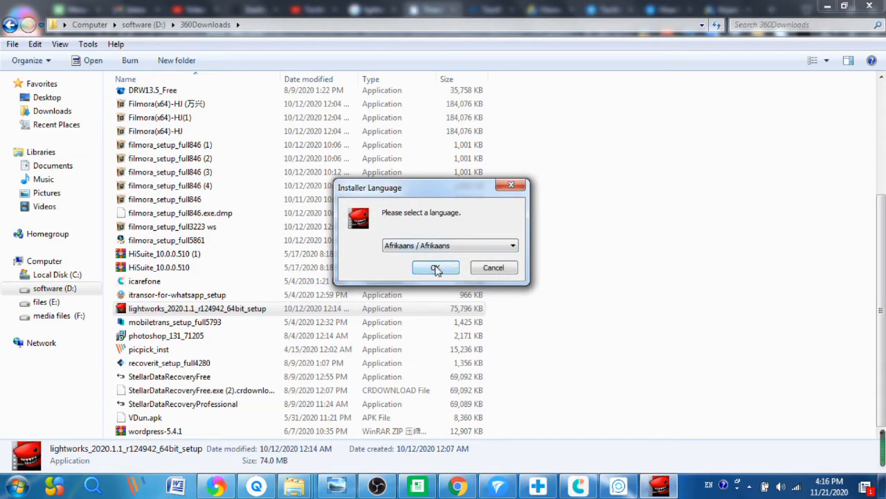
Step: Choose English as the installer language and accept the licence agreement
left_click(447, 247)
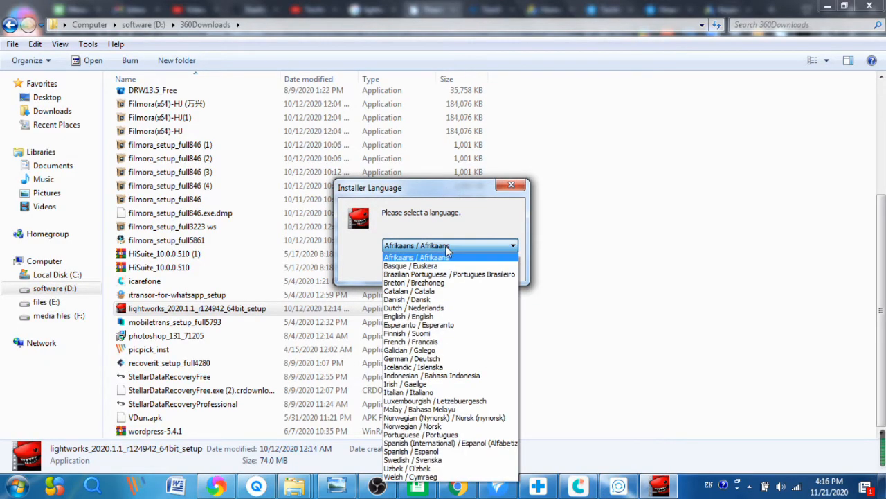
left_click(414, 316)
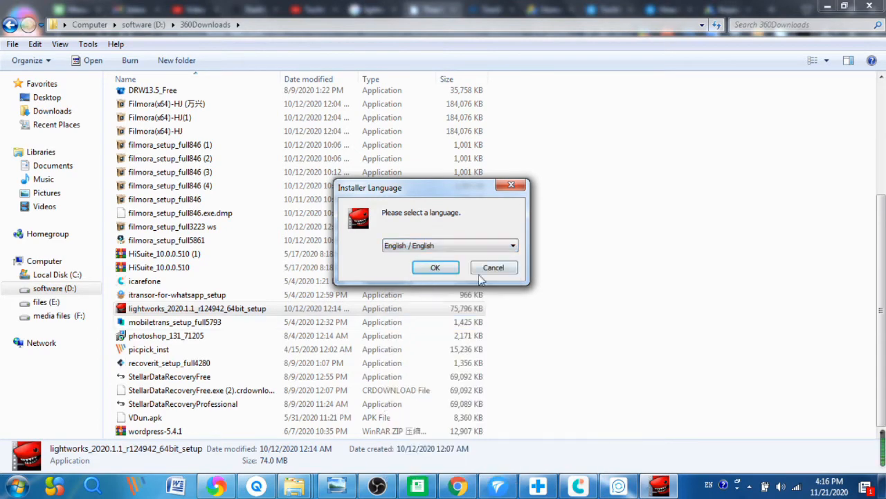
left_click(435, 269)
left_click(523, 346)
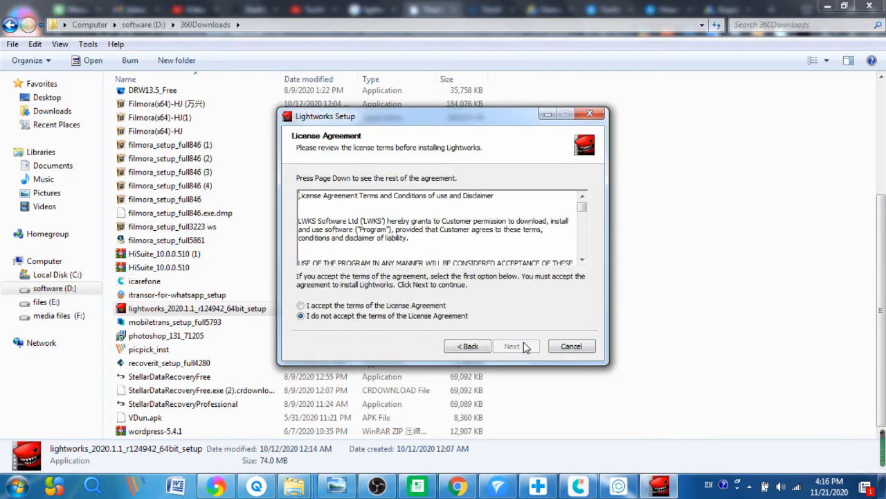
left_click(301, 306)
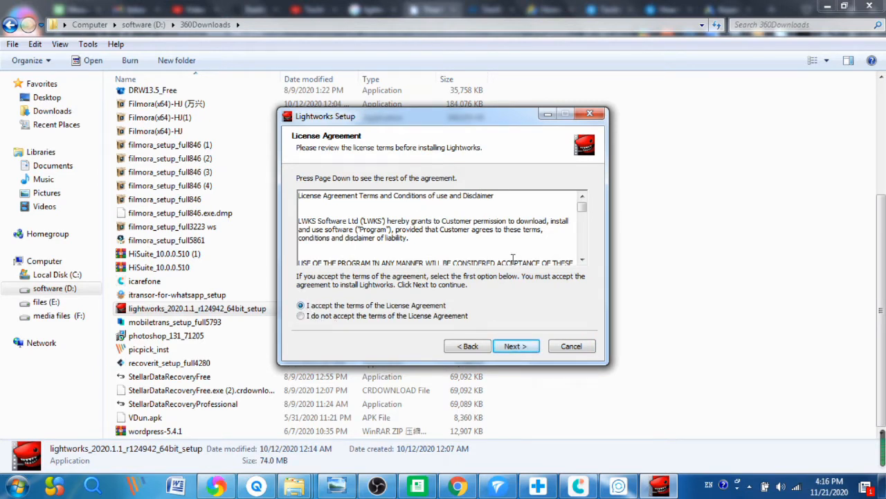
left_click(528, 349)
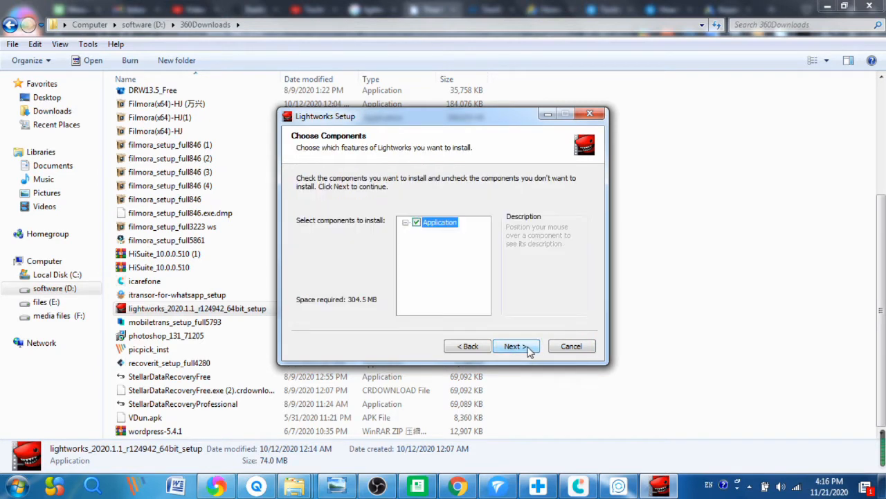
Step: Keep the default components and set the install folder to D:\360 downloads\Lightworks
left_click(516, 346)
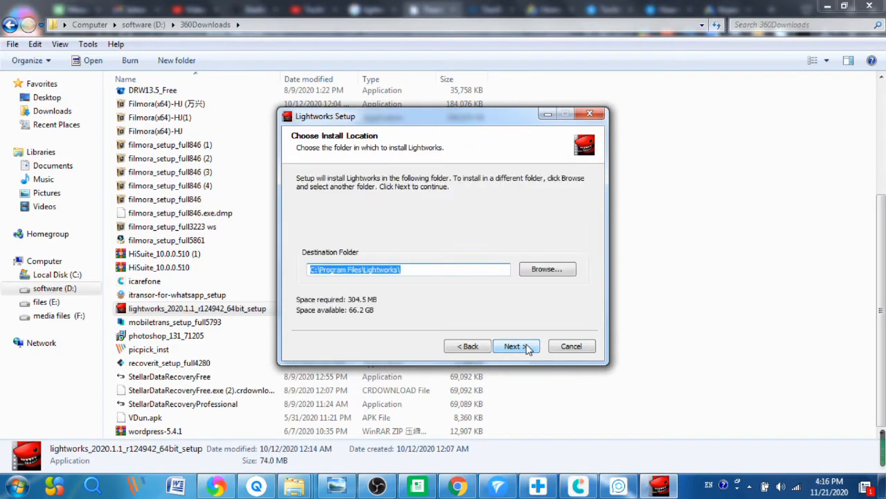
left_click(546, 271)
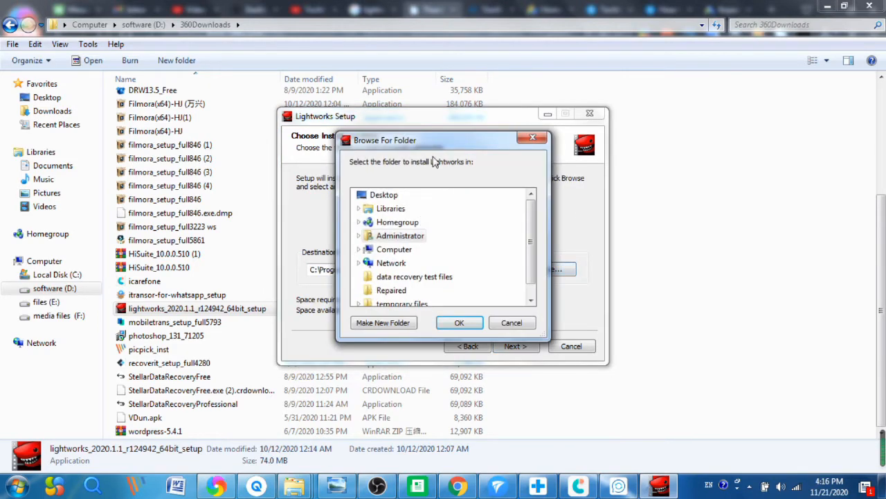
left_click_drag(440, 145, 415, 118)
left_click_drag(512, 229, 509, 263)
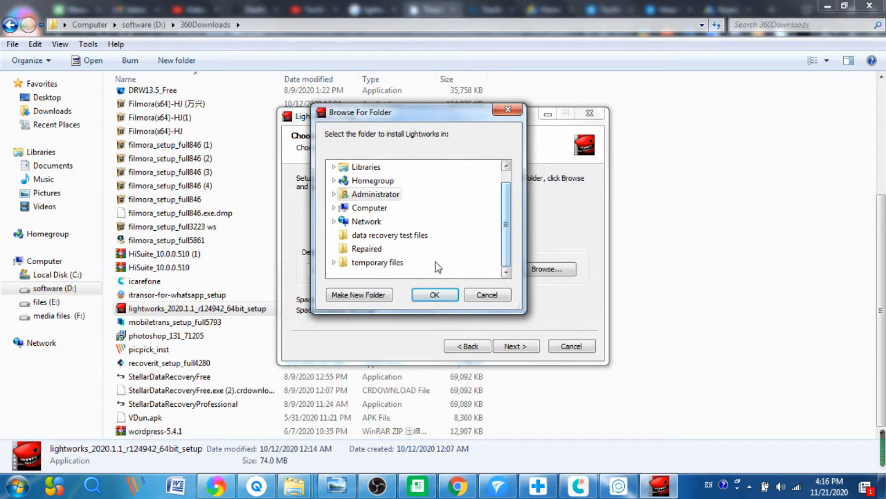
left_click(369, 207)
scroll(400, 240, "down", 1)
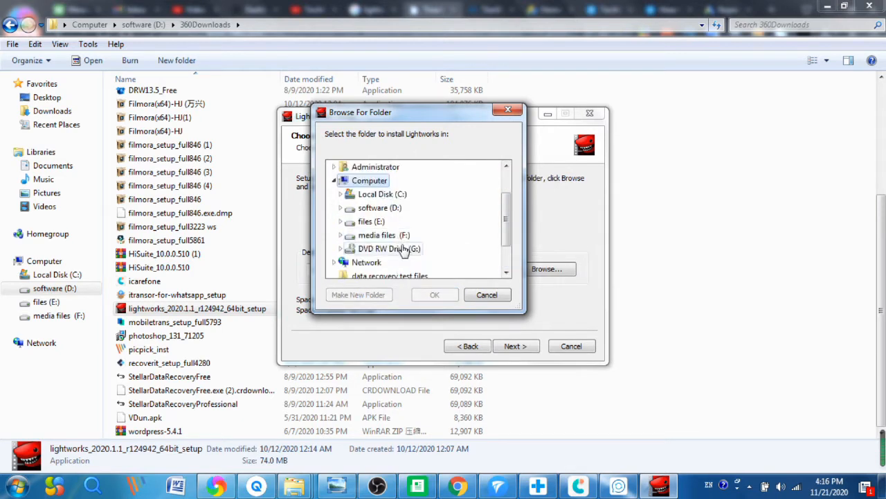
left_click(378, 209)
scroll(409, 253, "down", 1)
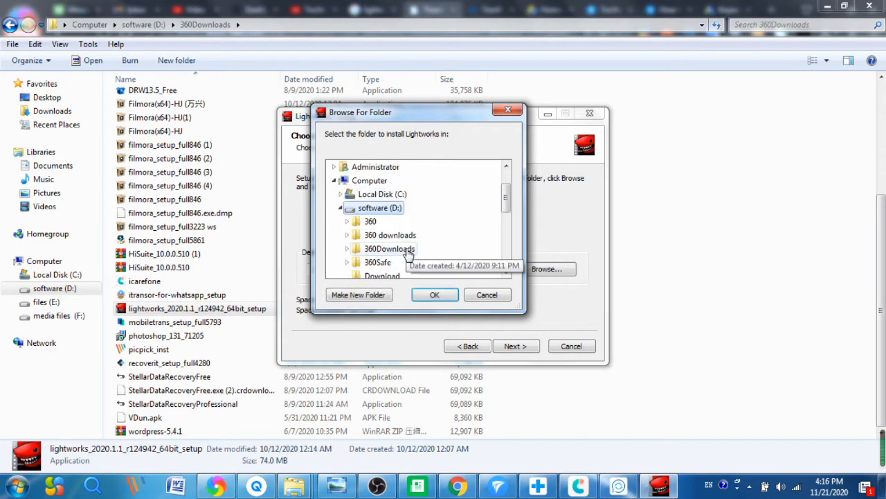
left_click(403, 237)
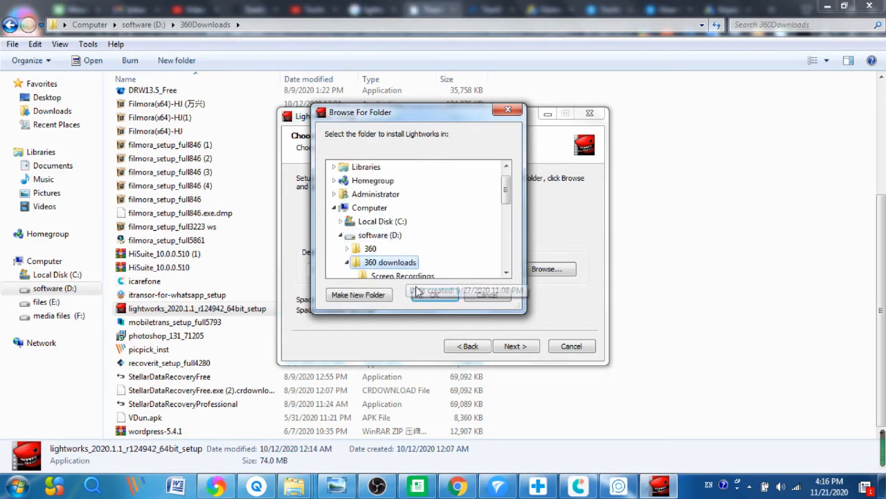
left_click(434, 296)
left_click(525, 351)
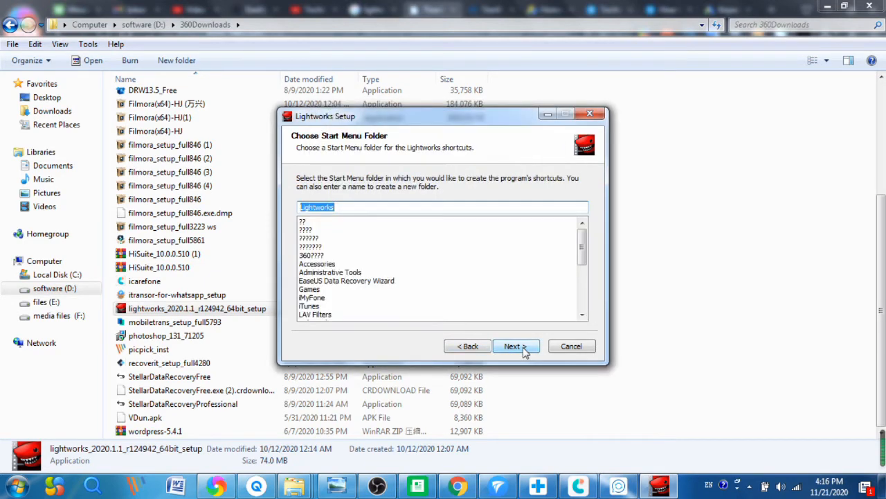
Step: Finish the install and launch Lightworks from its desktop shortcut, showing the Edit page of Project video
left_click(512, 349)
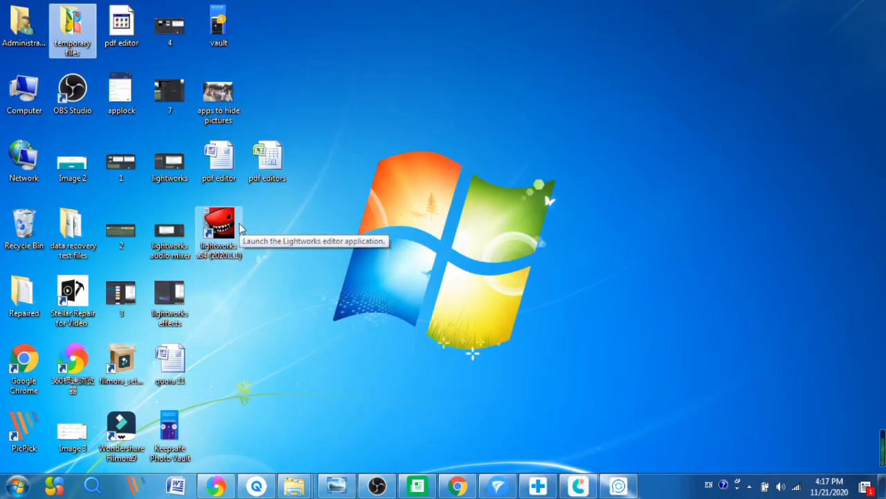
right_click(220, 232)
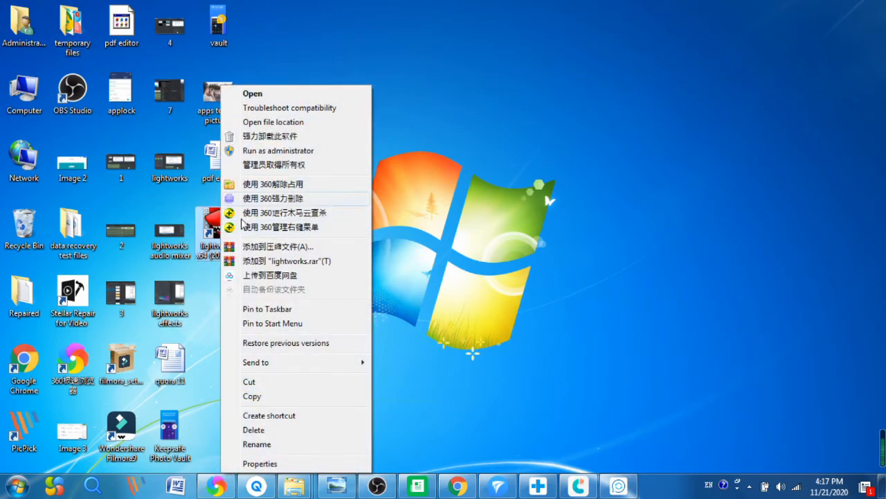
left_click(322, 95)
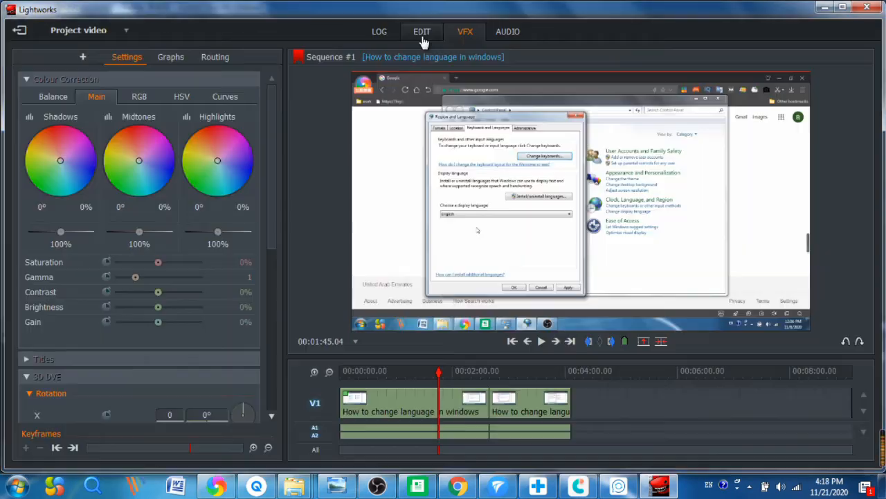
left_click(422, 31)
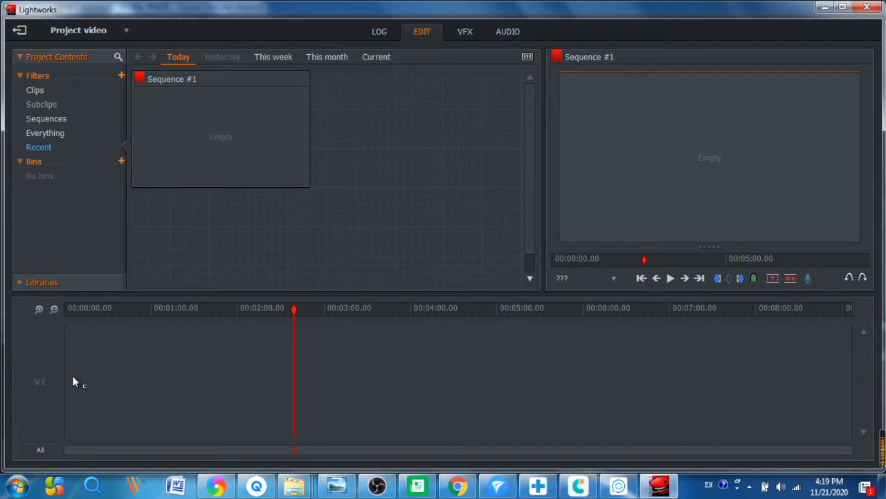
Step: Review the V1 track's Track and Sequence Commands, then browse Local Files on drive E:
right_click(38, 359)
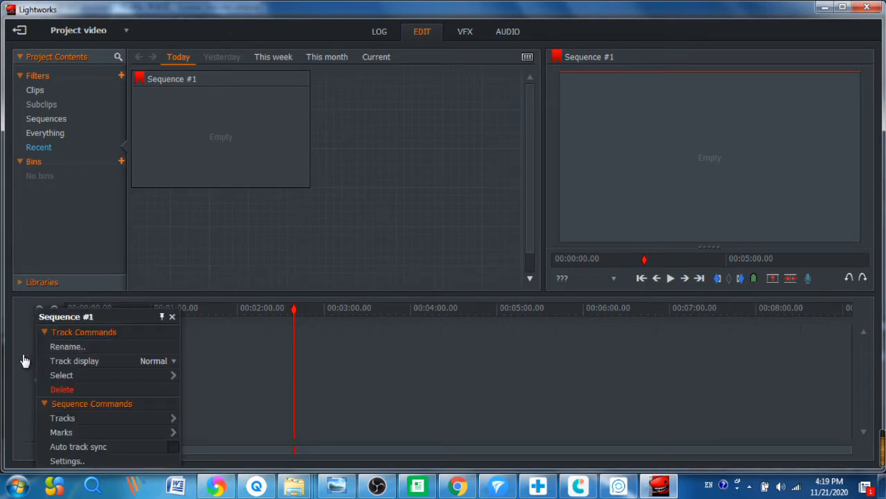
right_click(30, 357)
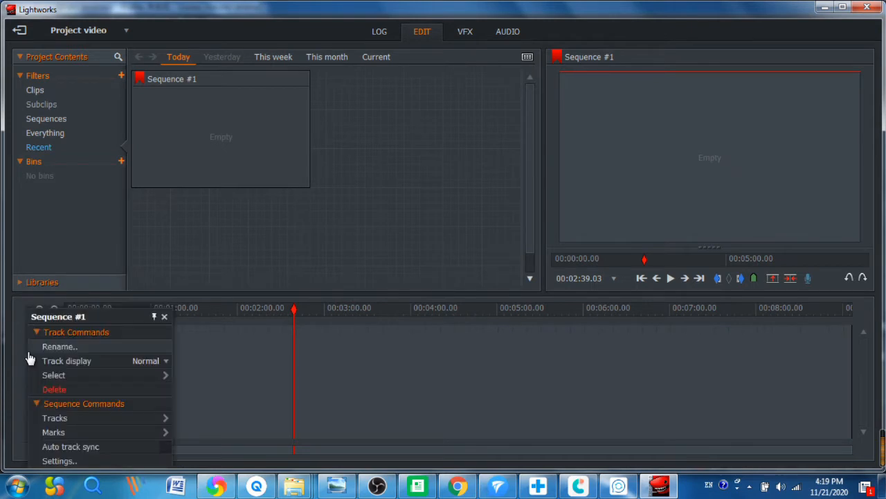
mouse_move(99, 378)
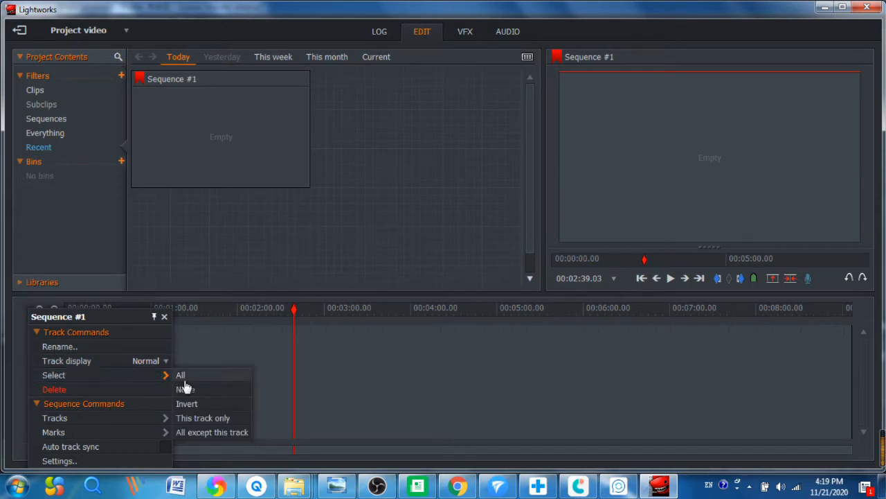
left_click(148, 418)
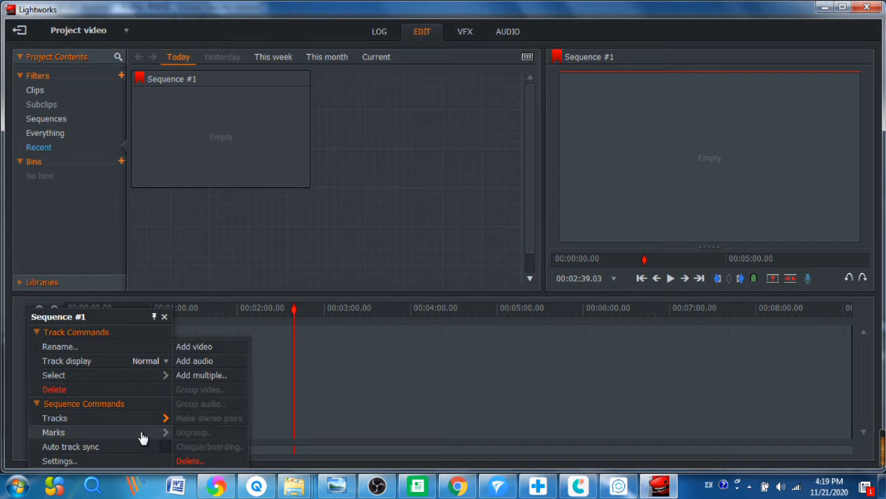
left_click(104, 282)
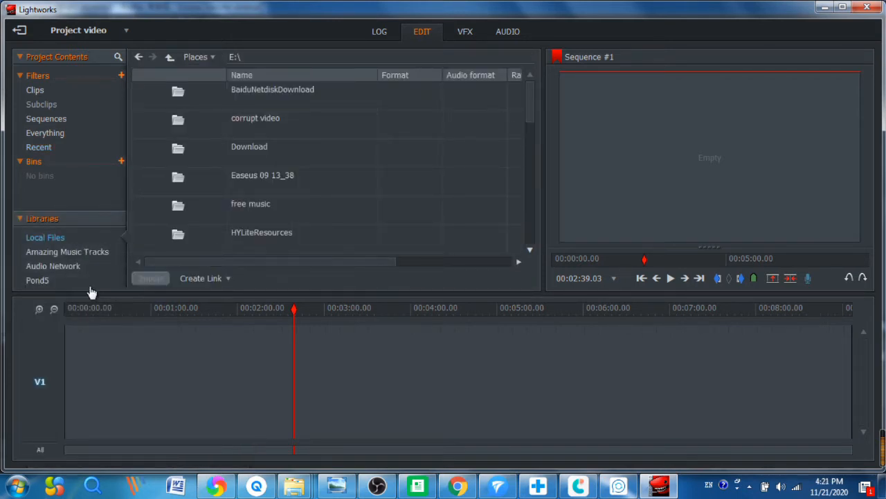
Step: Toggle the Libraries list and check the Places list to bring up today's Recent clips
left_click(31, 218)
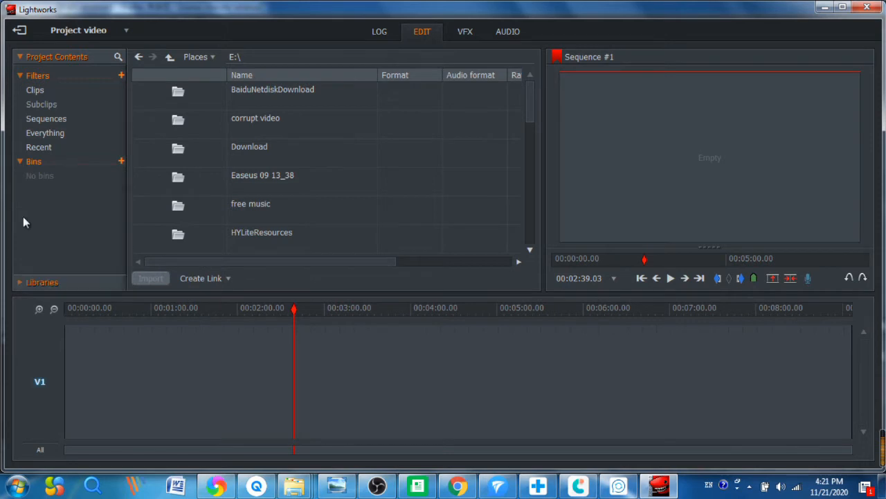
left_click(28, 282)
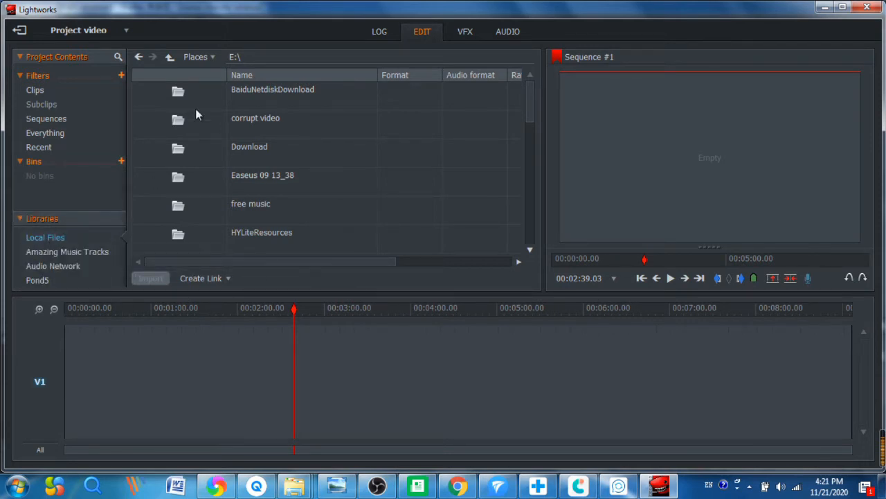
left_click(199, 57)
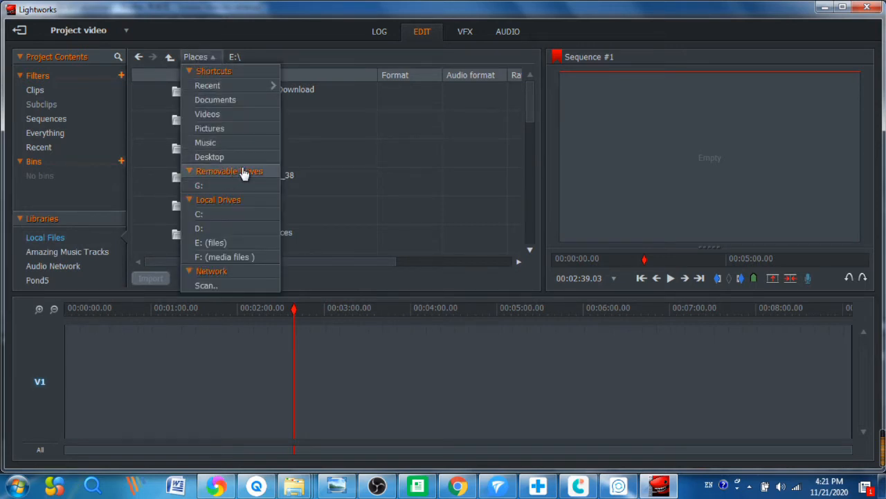
left_click(219, 243)
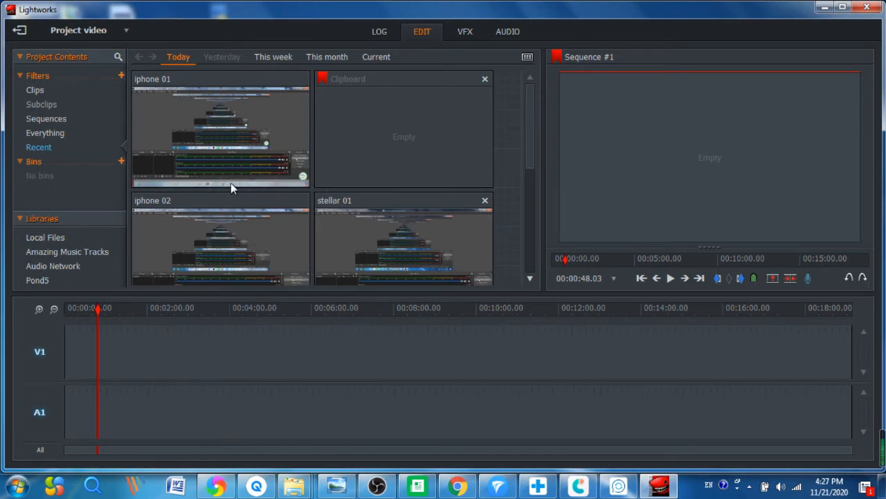
Step: Place iphone 01 through iphone 05 end to end on V1 and A1 of Sequence #1
left_click_drag(210, 130, 89, 340)
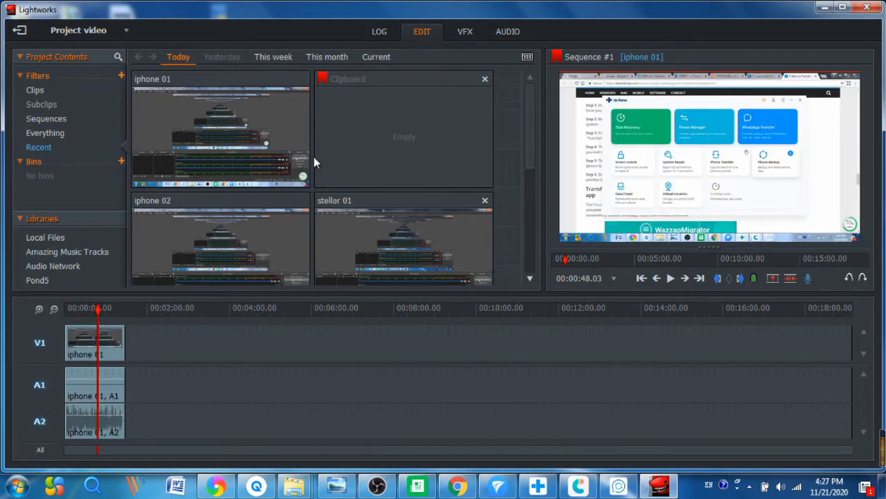
left_click_drag(214, 217, 128, 379)
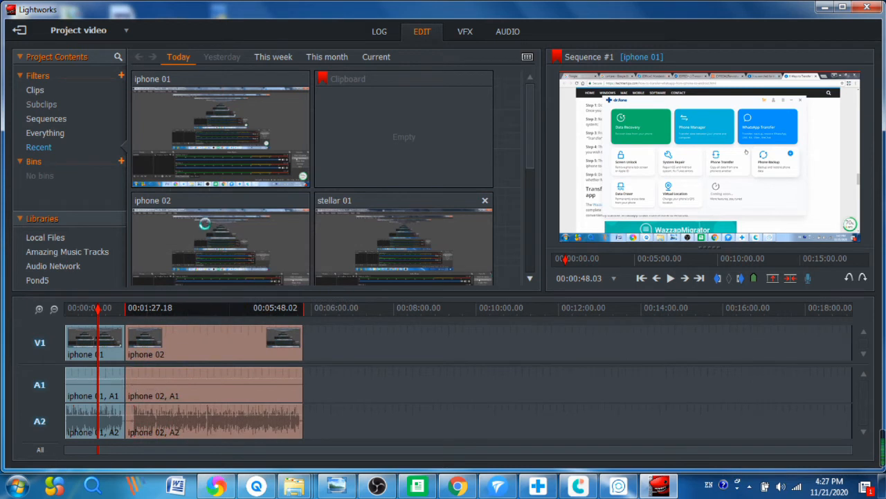
left_click_drag(528, 128, 527, 194)
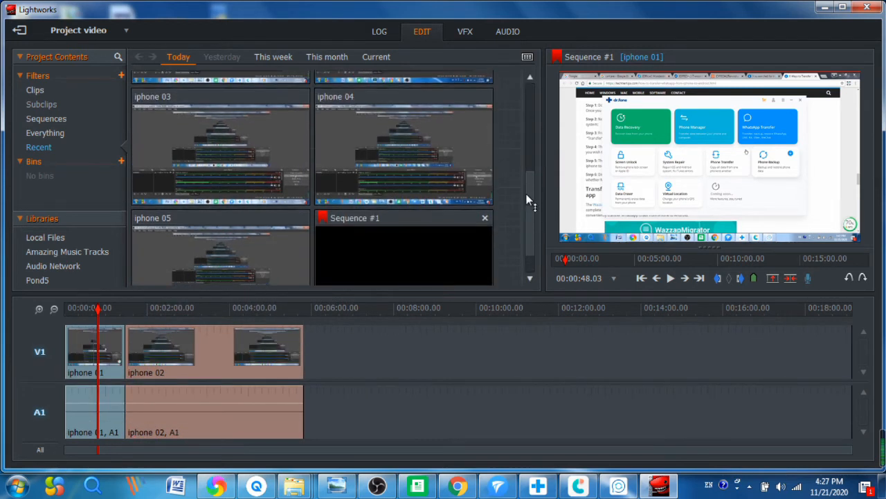
left_click_drag(229, 158, 311, 370)
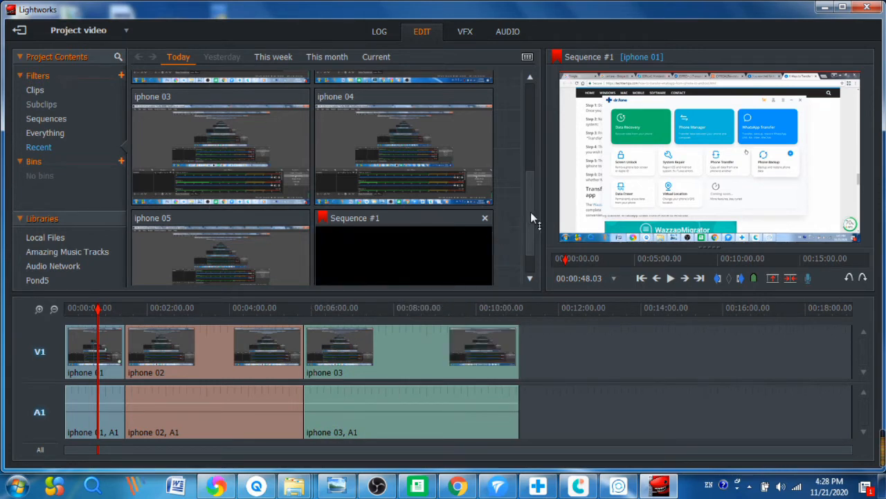
mouse_move(530, 212)
left_mouse_down()
mouse_move(526, 223)
mouse_move(524, 214)
left_mouse_up()
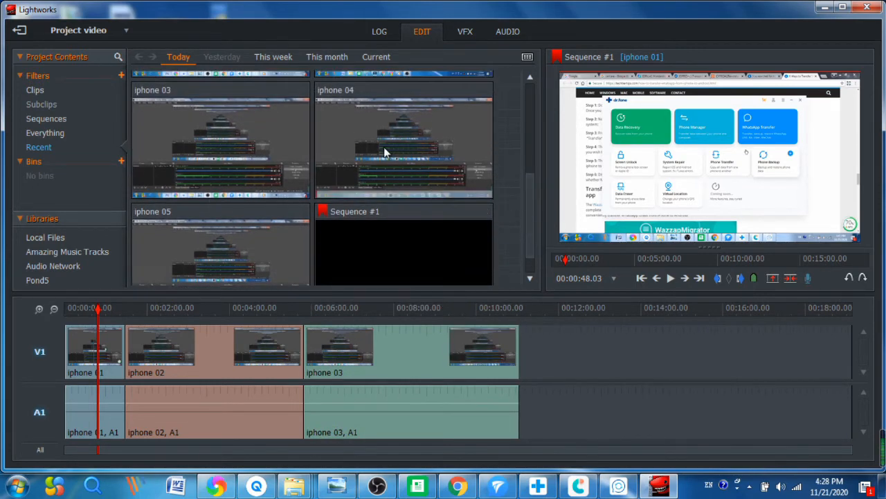
left_click_drag(386, 153, 518, 374)
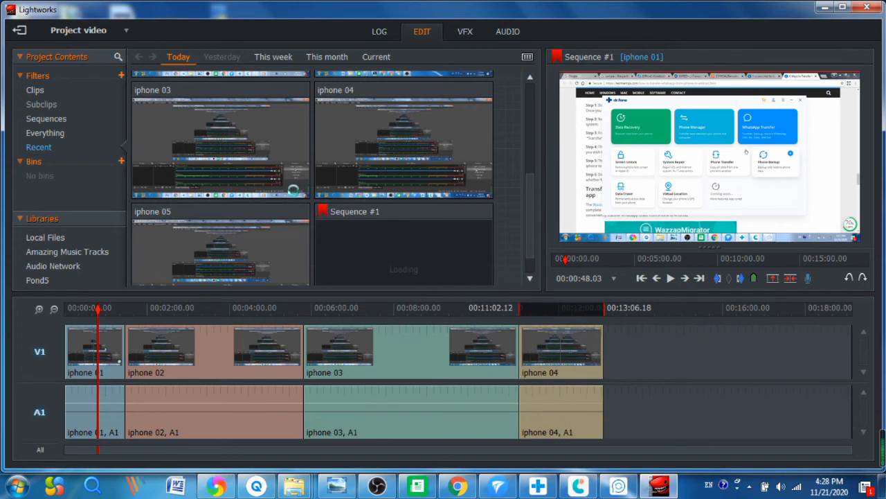
mouse_move(206, 240)
left_mouse_down()
mouse_move(276, 245)
mouse_move(537, 353)
mouse_move(623, 356)
mouse_move(608, 360)
mouse_move(607, 353)
left_mouse_up()
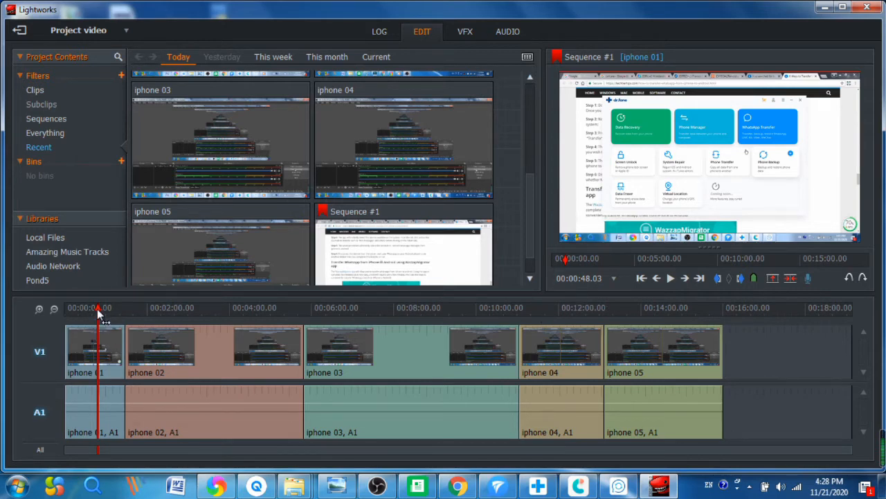
left_click_drag(98, 309, 89, 309)
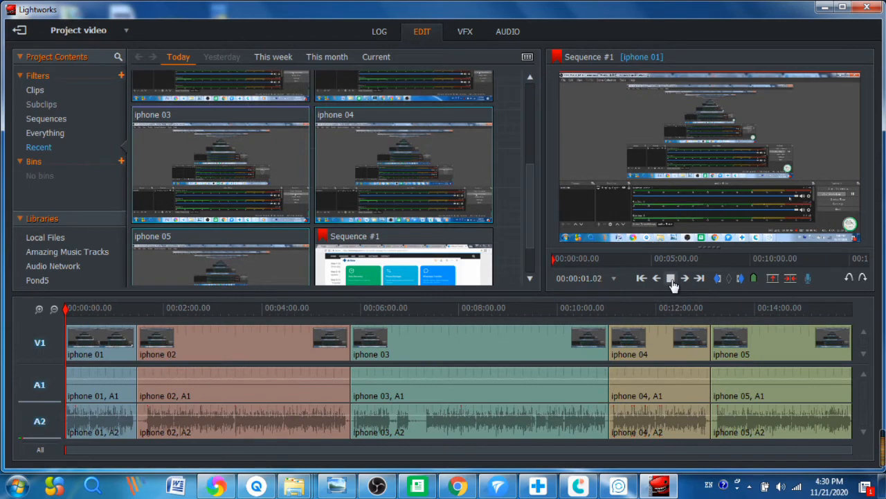
Step: Zoom the timeline in and park the playhead at 00:00:03.02
left_click(671, 277)
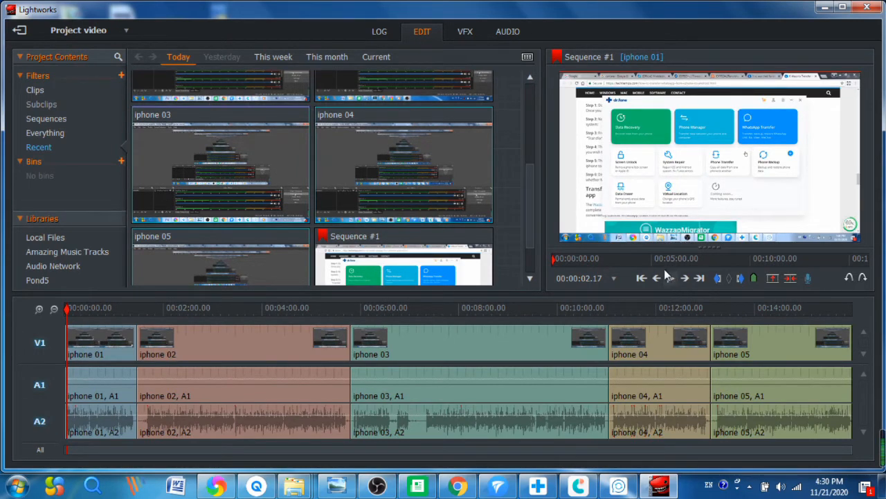
left_click(671, 278)
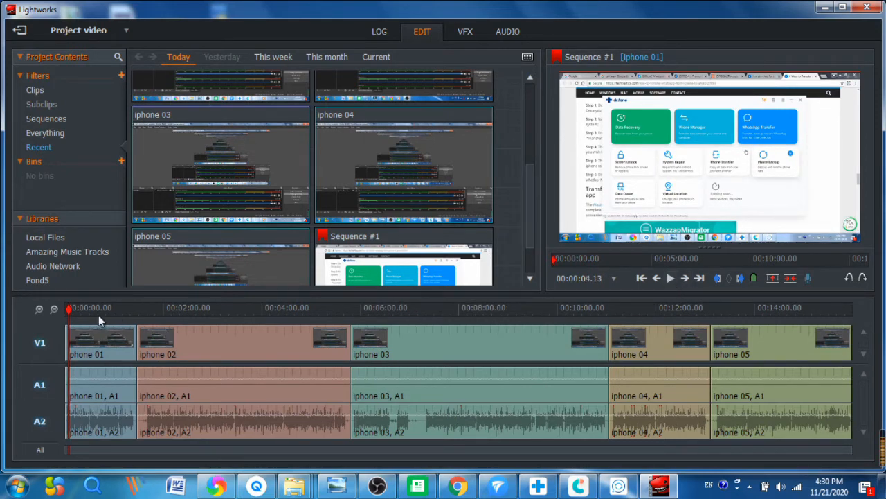
left_click(40, 310)
left_click(40, 309)
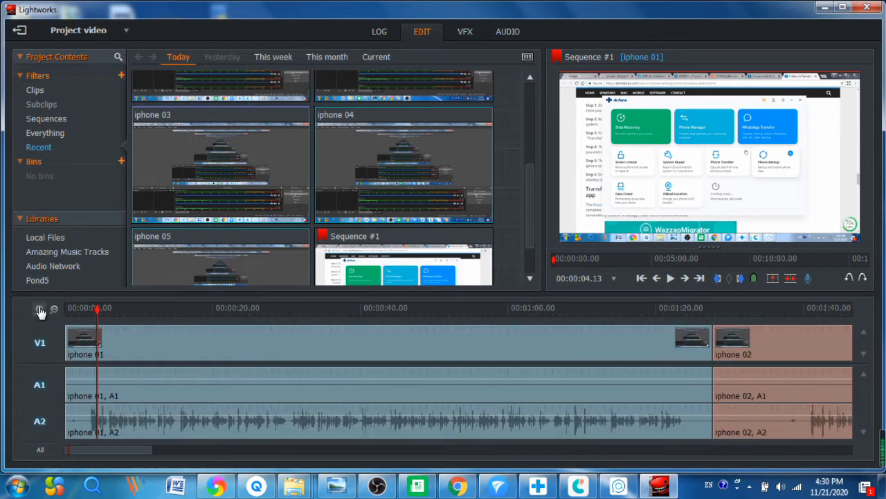
left_click(670, 279)
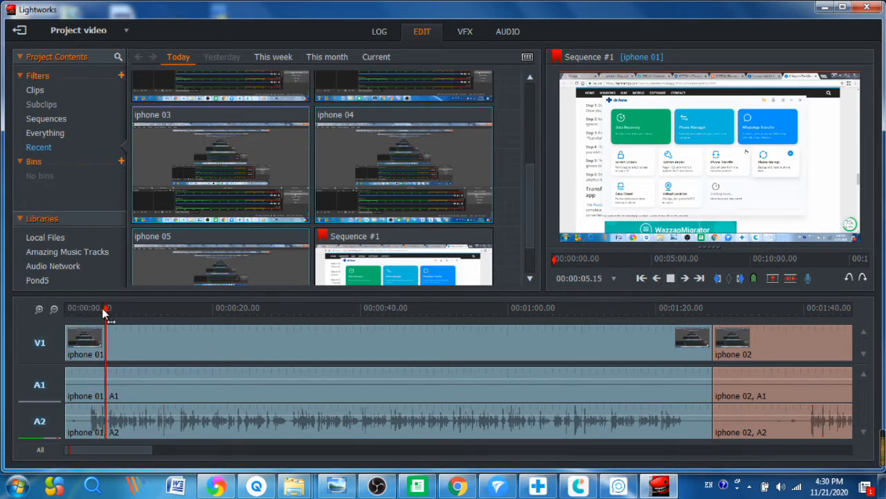
left_click(85, 308)
left_click(670, 279)
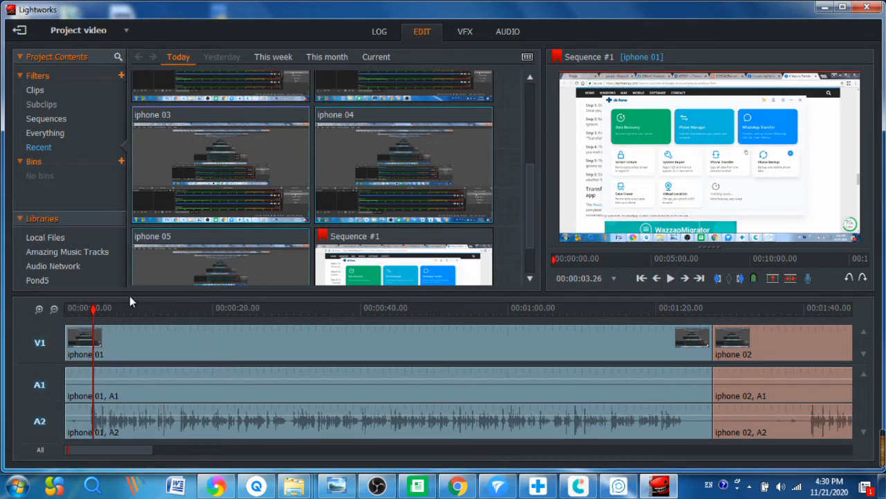
left_click(93, 309)
left_click(87, 309)
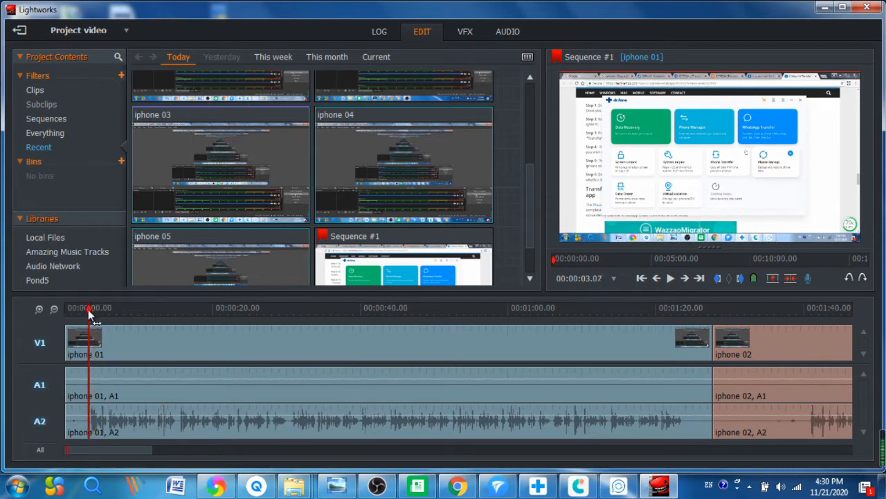
Step: Split iphone 01's video, A1 and A2 clips at the playhead
left_click(123, 333)
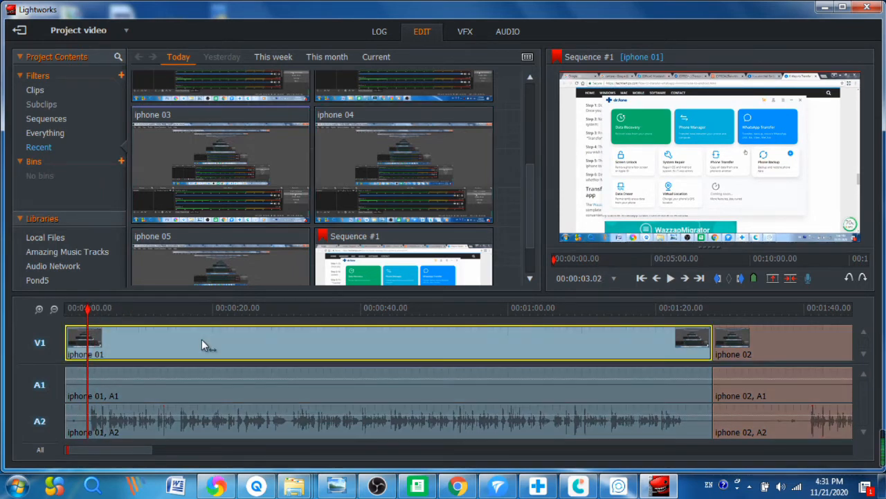
left_click(202, 340)
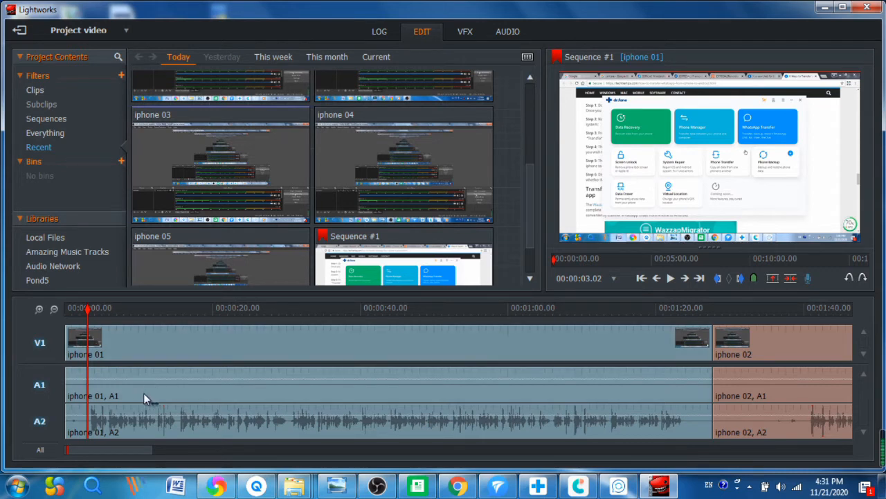
left_click(201, 340)
left_click(182, 390, "ctrl")
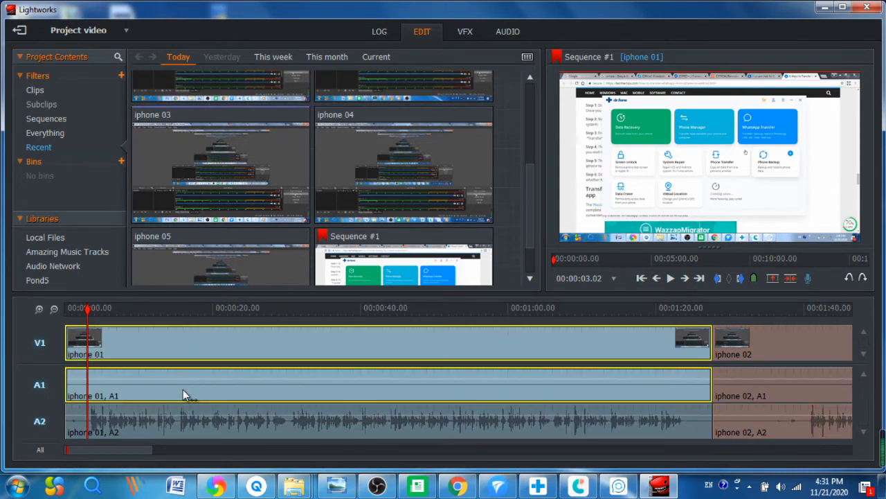
left_click(158, 421, "ctrl")
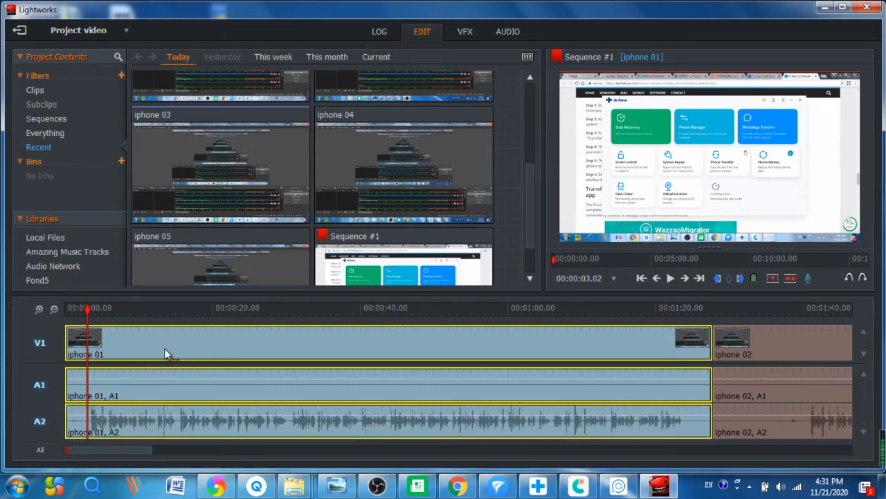
key("c")
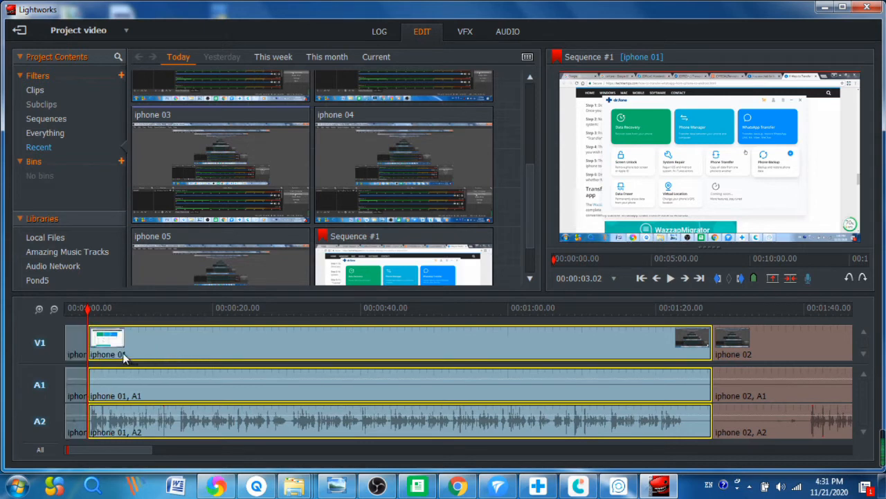
Step: Delete the short front pieces of iphone 01 before the split
left_click(74, 342, "ctrl")
left_click(76, 378, "ctrl")
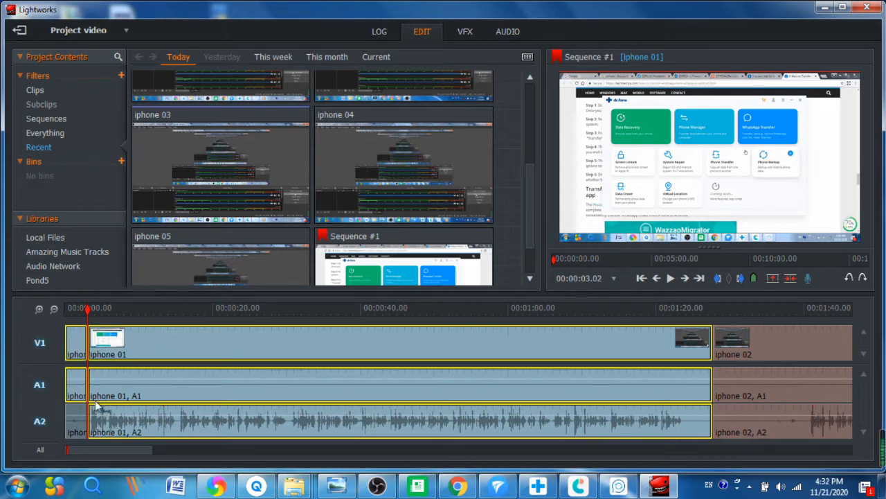
left_click(107, 390, "ctrl")
left_click(110, 412, "ctrl")
left_click(124, 347, "ctrl")
left_click(77, 424, "ctrl")
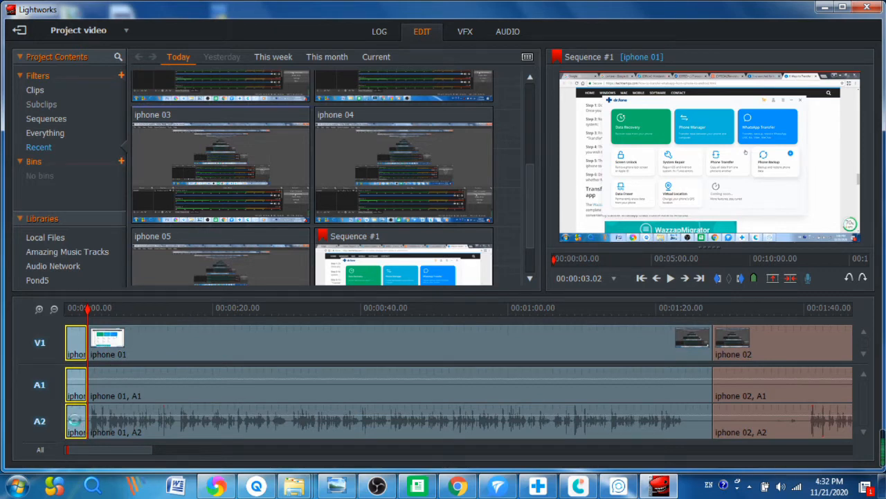
key("Delete")
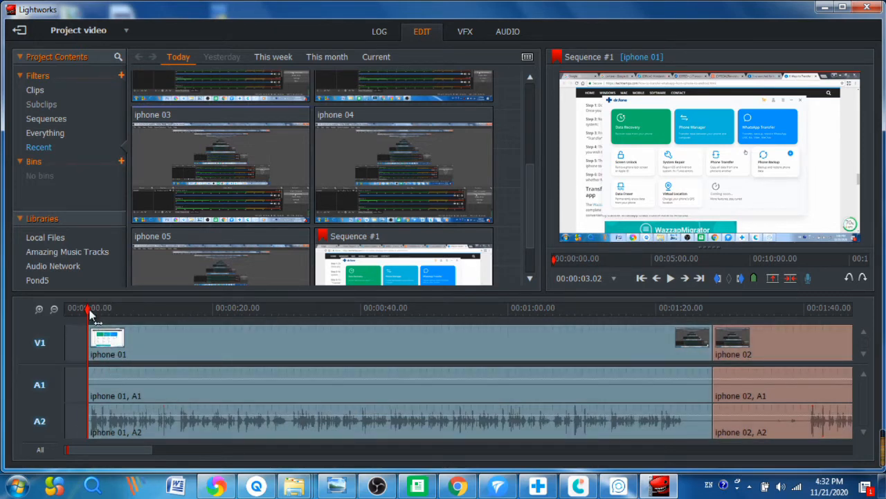
mouse_move(88, 309)
left_mouse_down()
mouse_move(72, 309)
mouse_move(87, 308)
left_mouse_up()
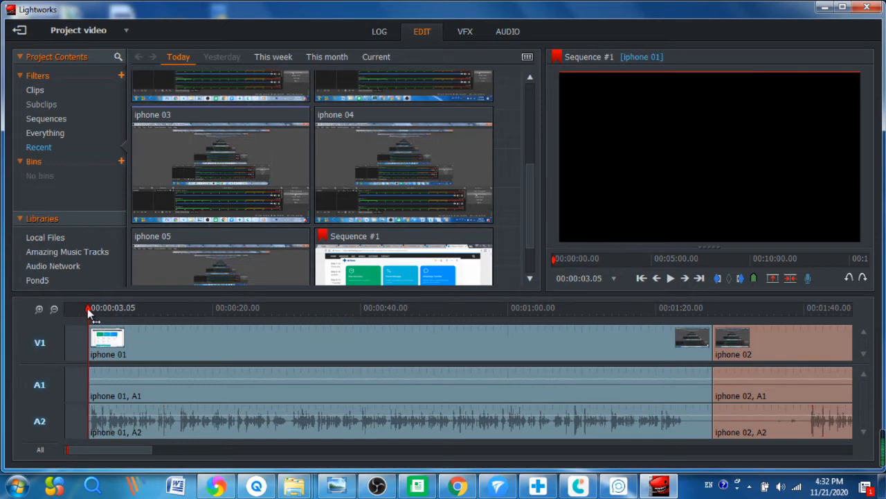
Step: Remove the empty gap at the start of Sequence #1 with Remove > Gaps
right_click(73, 341)
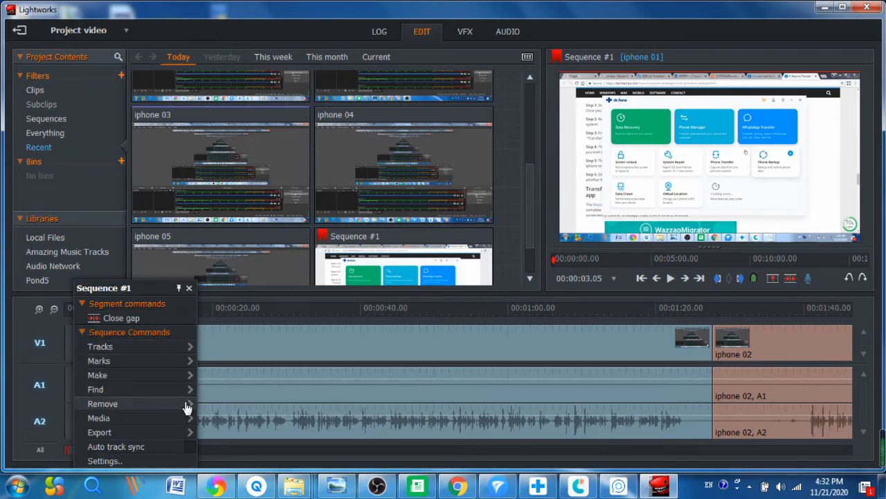
mouse_move(187, 407)
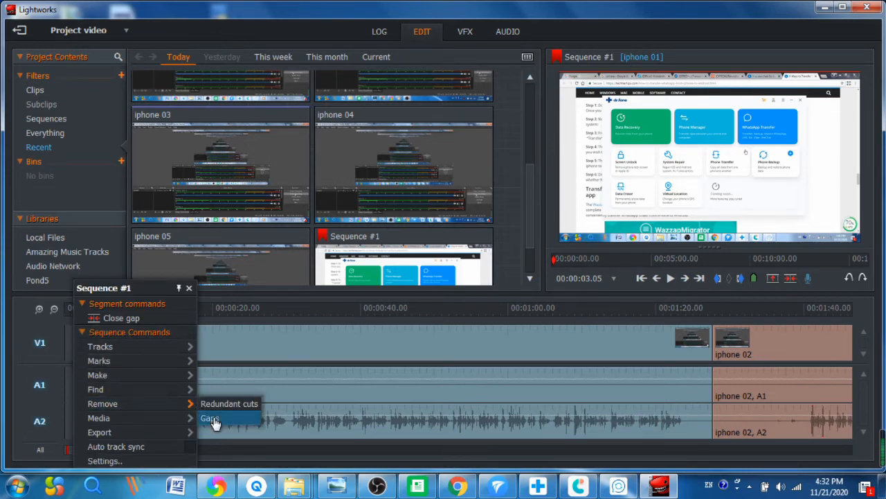
left_click(211, 418)
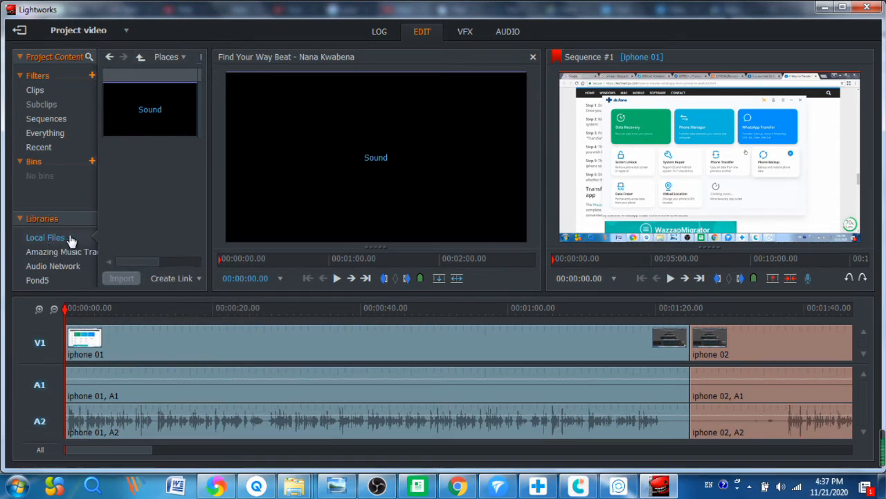
Step: Add two empty audio tracks and lay the Find Your Way Beat Sound clip on A1 and A2
left_click(160, 59)
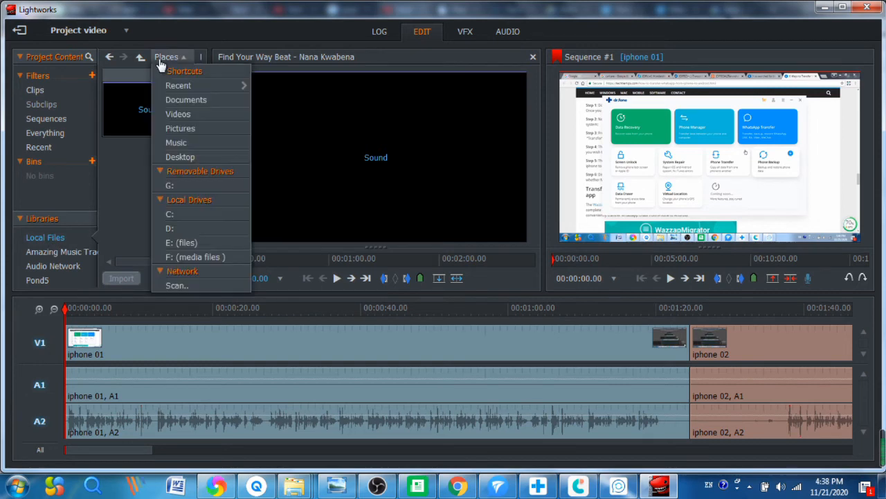
left_click(130, 183)
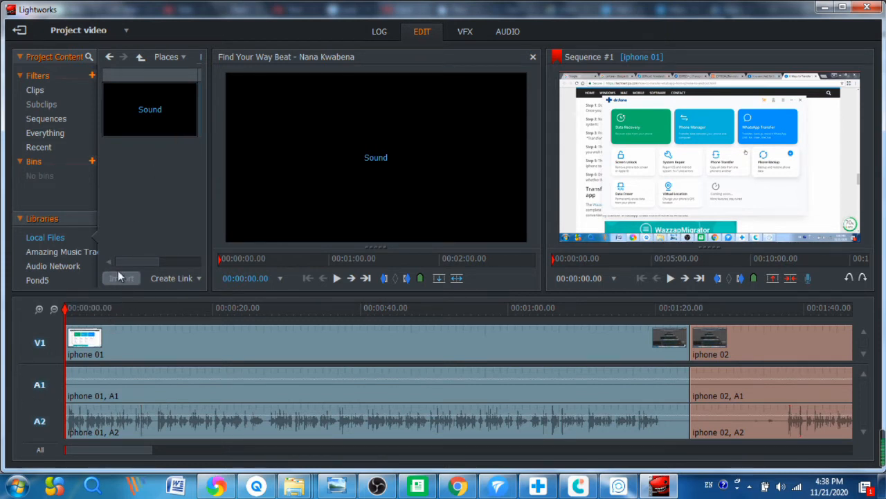
right_click(23, 390)
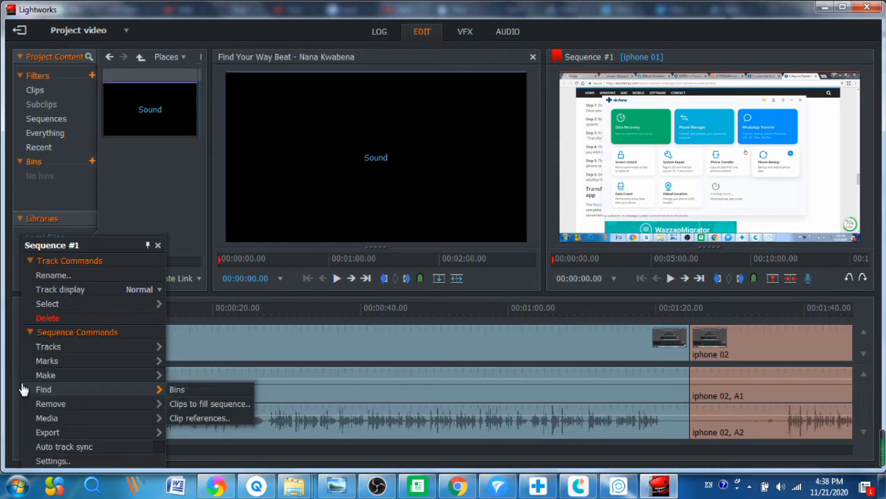
mouse_move(155, 347)
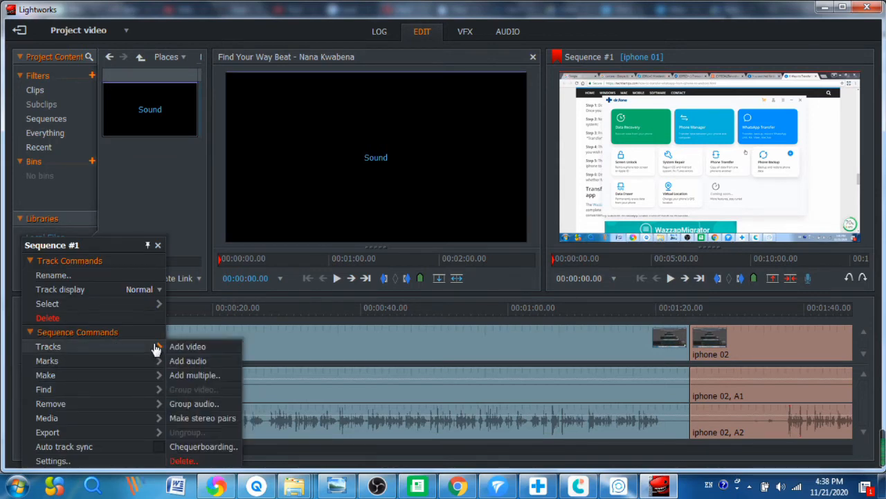
left_click(199, 360)
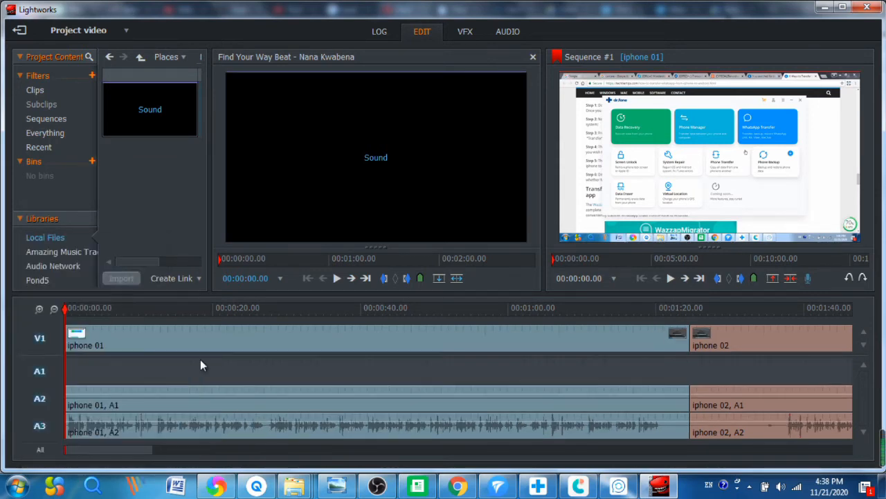
right_click(29, 373)
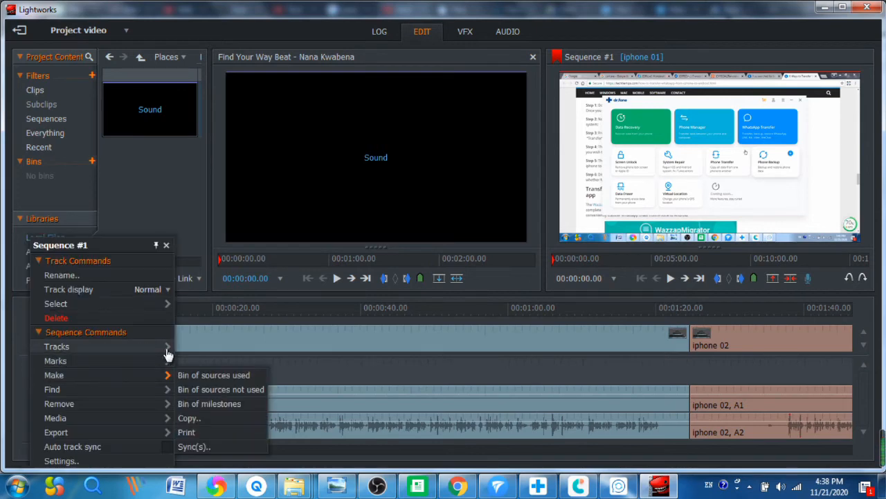
mouse_move(164, 348)
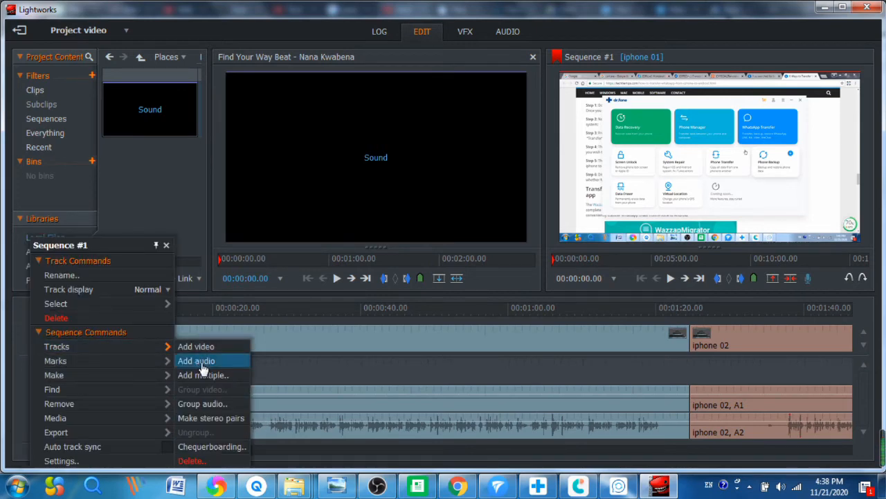
left_click(199, 362)
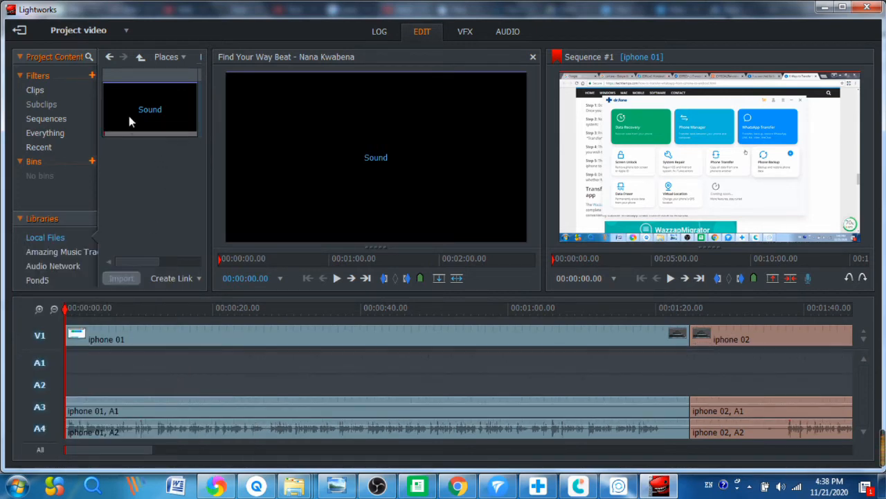
left_click_drag(128, 116, 71, 362)
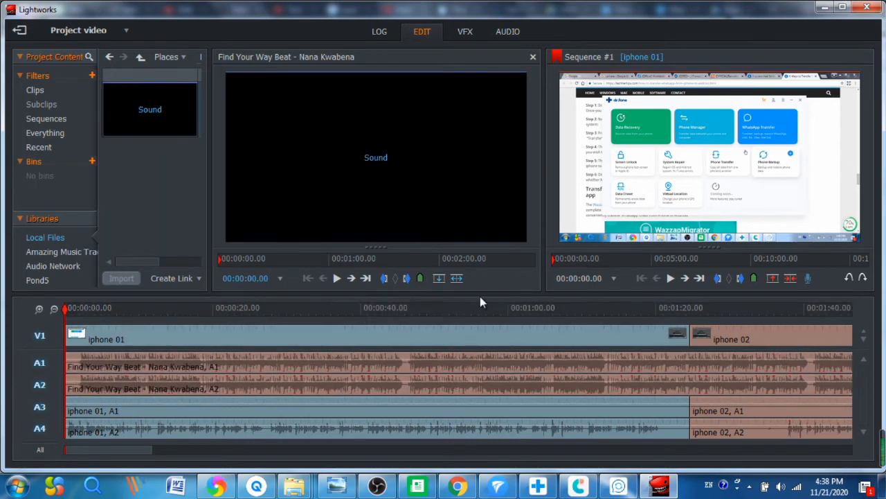
Step: Play a few seconds of Sequence #1, then show the Audio page mixer for tracks A1–A4
left_click(670, 278)
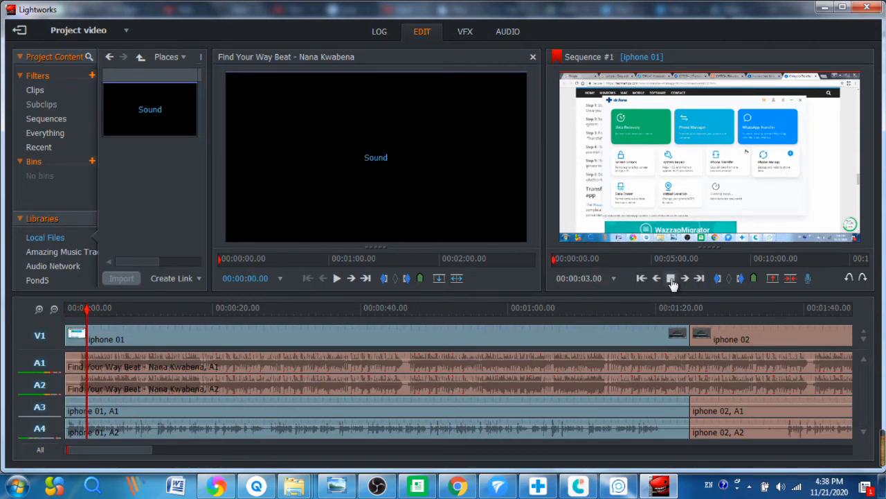
left_click(670, 279)
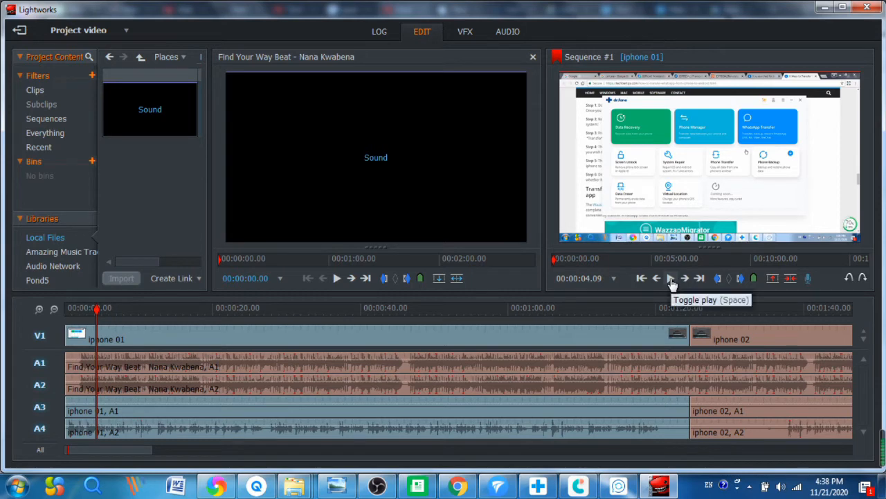
left_click(508, 35)
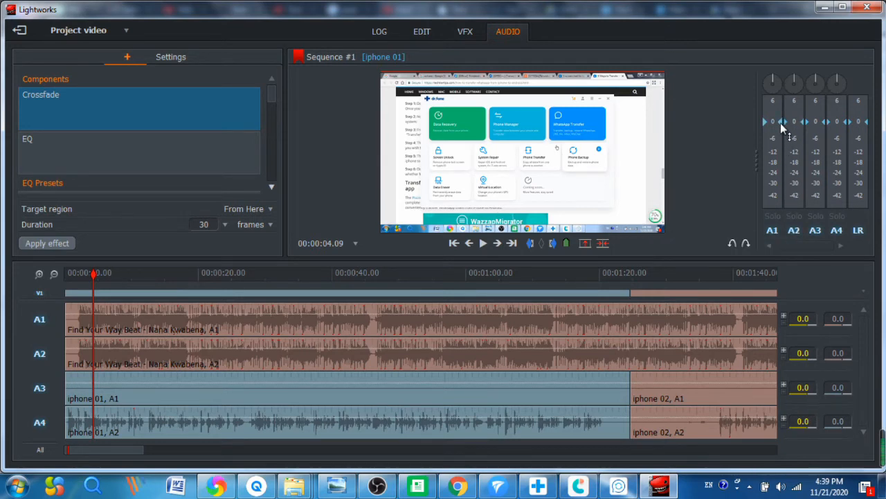
Step: While the sequence plays, lower A1 to about -12, mute A2 fully, and raise A4 to about +3
left_click(483, 242)
left_click_drag(783, 125, 776, 198)
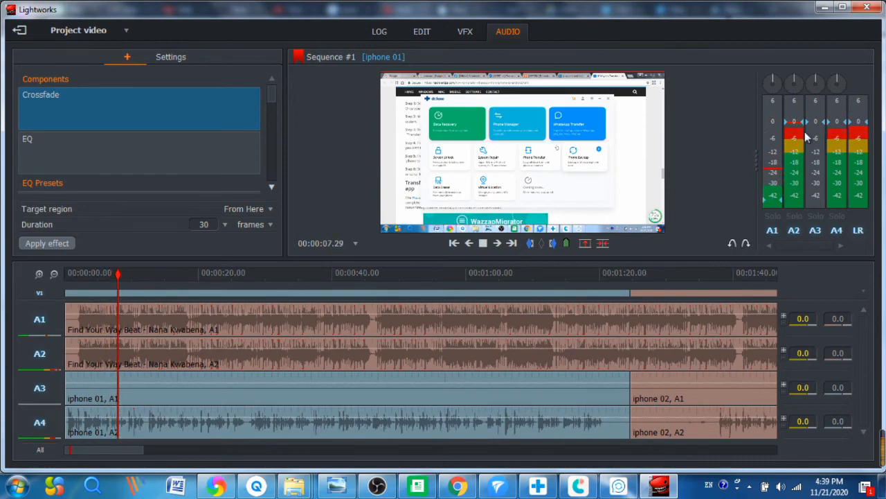
mouse_move(804, 123)
left_mouse_down()
mouse_move(793, 146)
mouse_move(795, 199)
mouse_move(785, 174)
left_mouse_up()
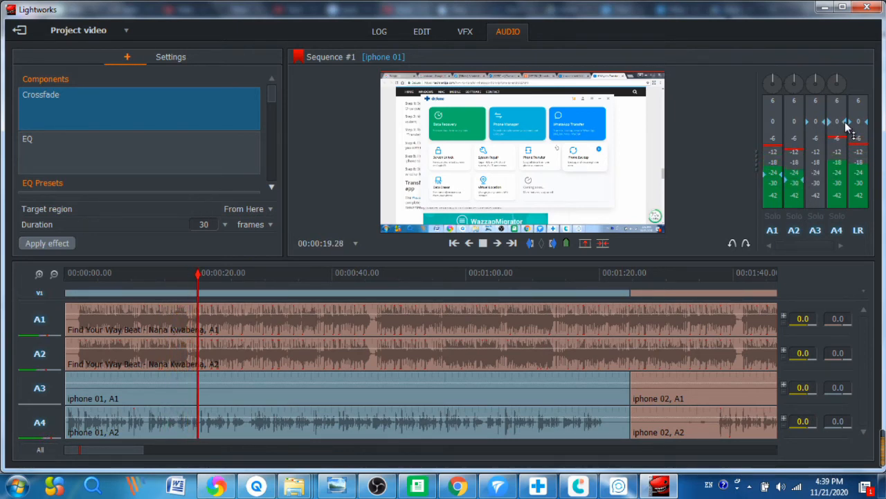
mouse_move(846, 122)
left_mouse_down()
mouse_move(845, 101)
mouse_move(866, 119)
mouse_move(866, 105)
left_mouse_up()
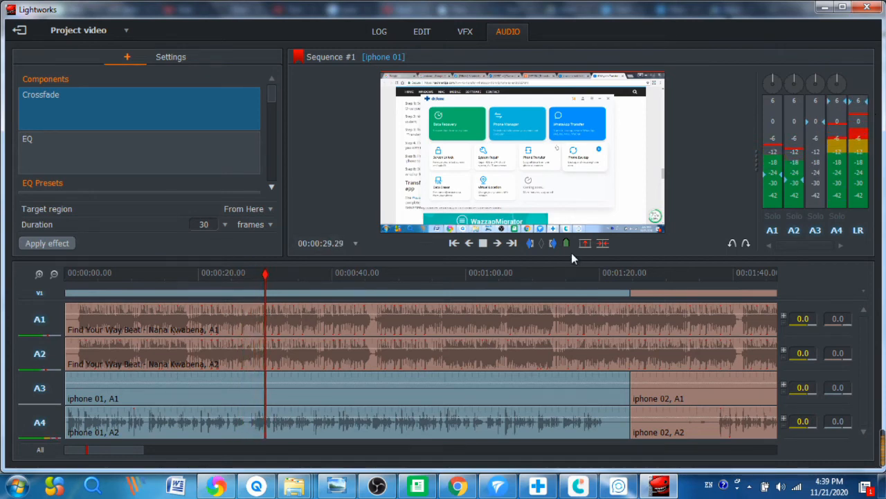
left_click(483, 246)
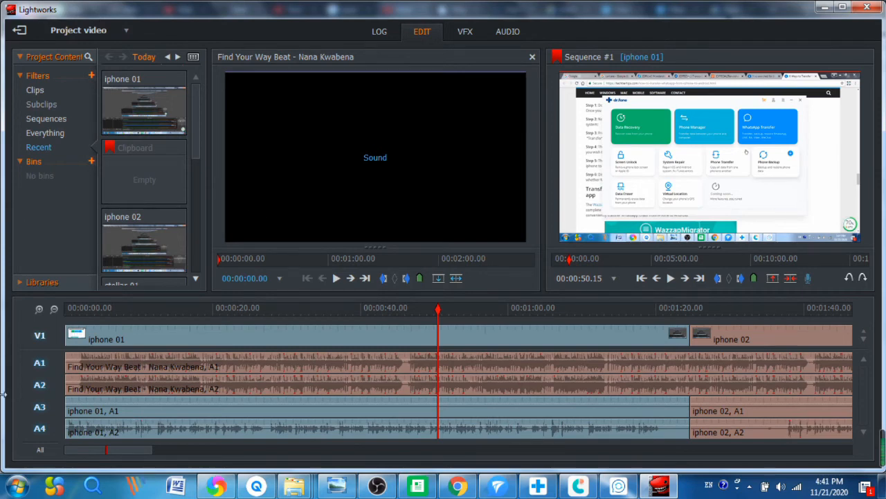
Step: Export Sequence #1 as H.264/MP4 (Free) from the track header's Export > Media files menu
right_click(22, 426)
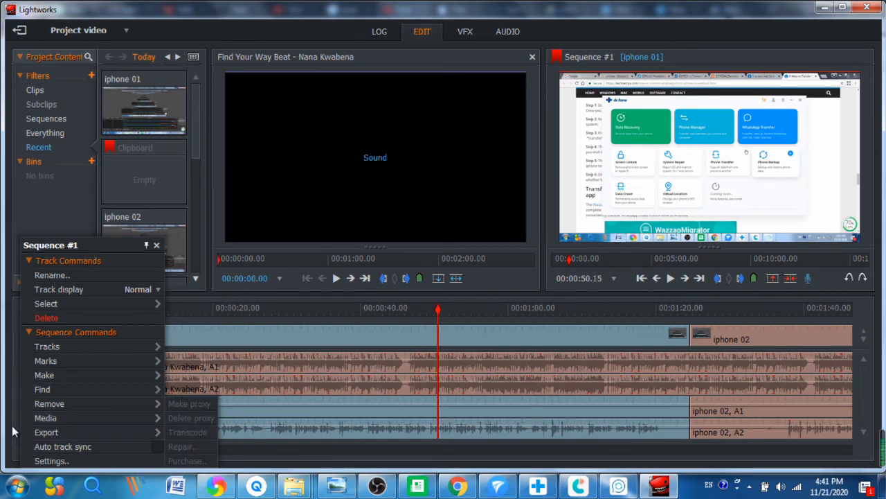
mouse_move(157, 433)
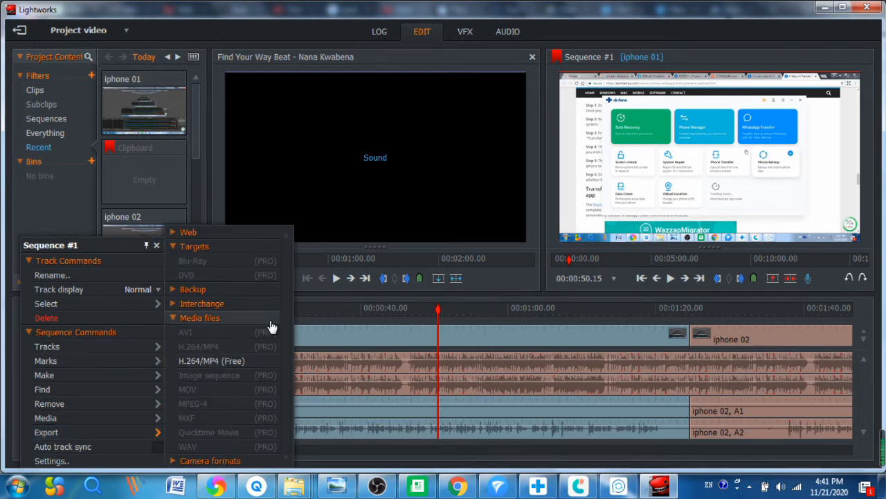
left_click(222, 361)
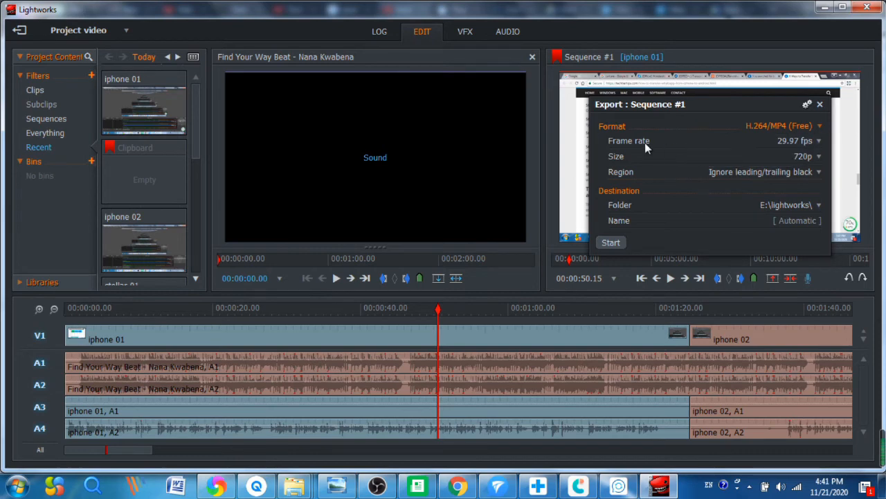
Step: Check the format and size lists, keeping H.264/MP4 (Free) and 720p, then reopen the formats
left_click(819, 126)
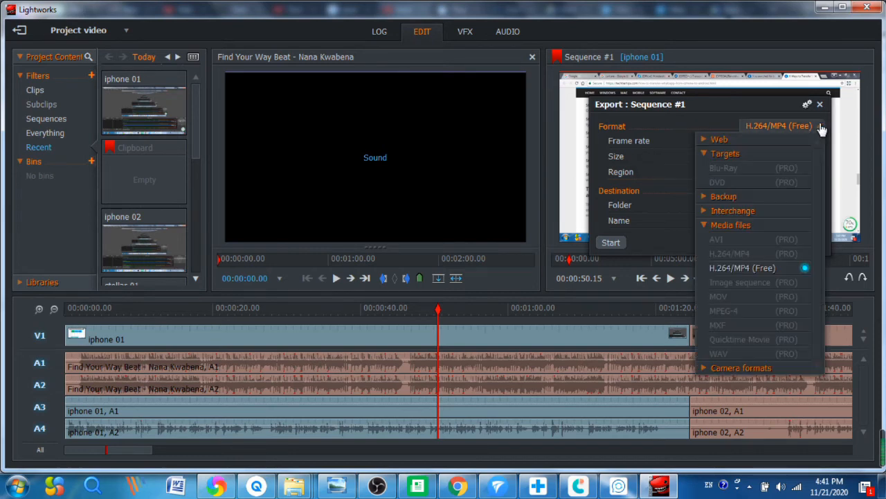
left_click(819, 127)
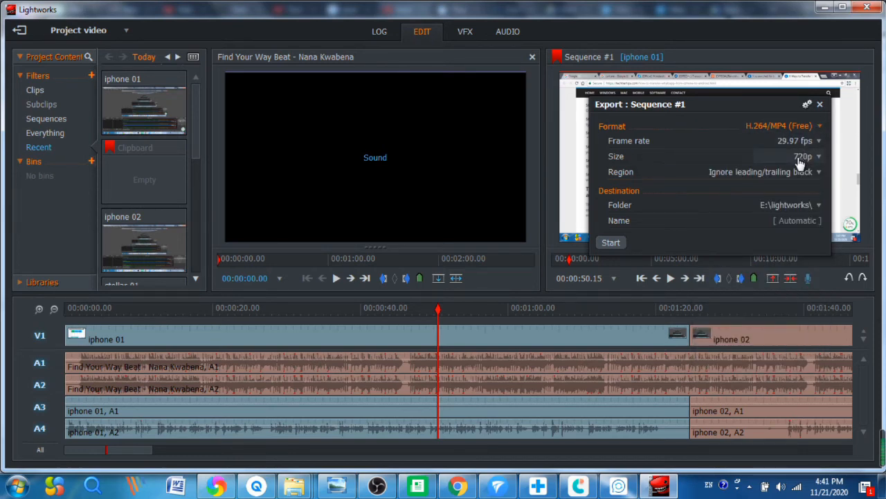
left_click(810, 158)
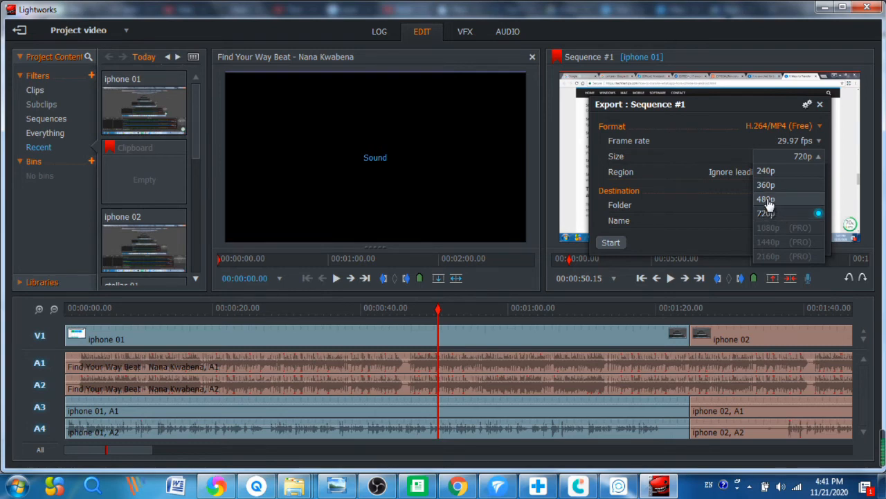
left_click(676, 195)
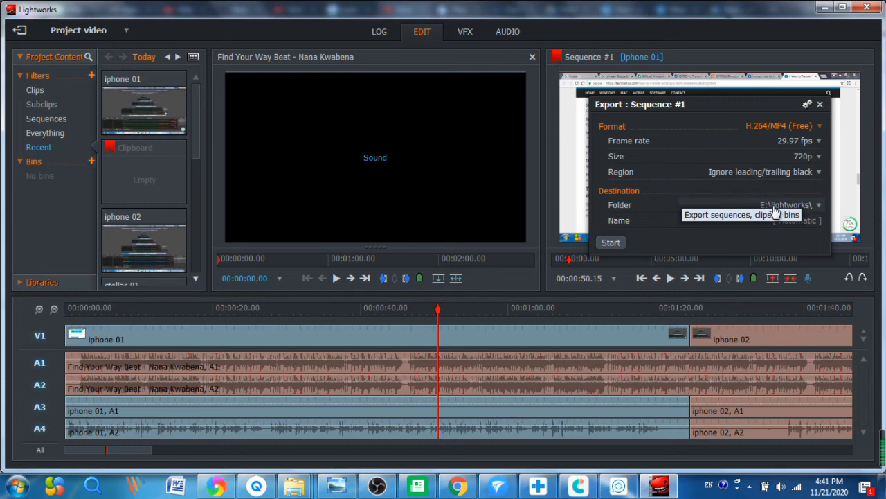
left_click(818, 132)
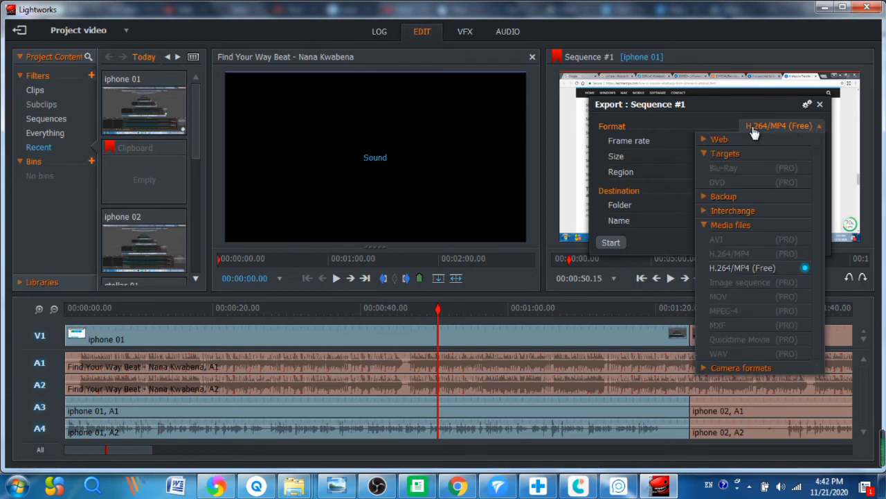
Step: Switch the export format to YouTube under Web, then expand the Camera formats group
left_click(711, 141)
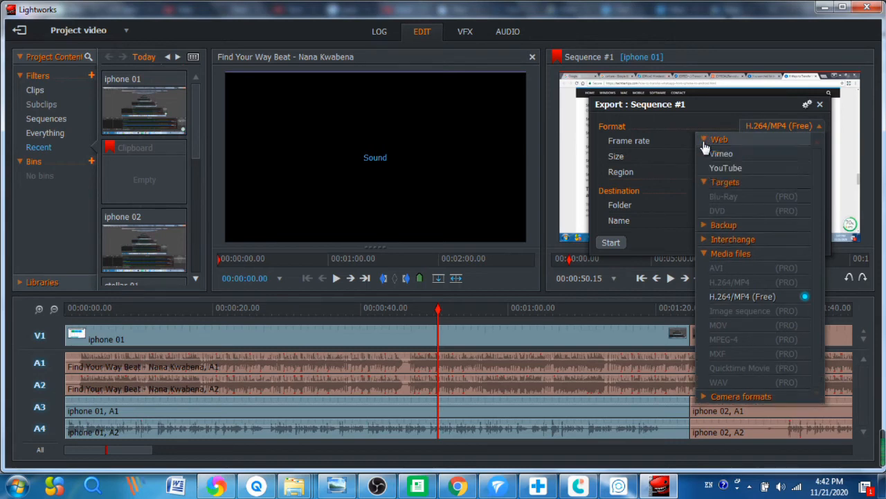
left_click(731, 168)
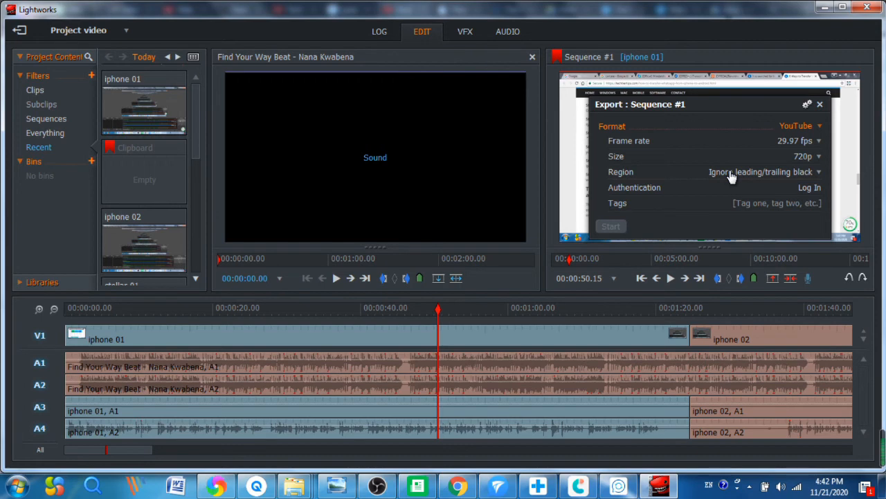
left_click(810, 129)
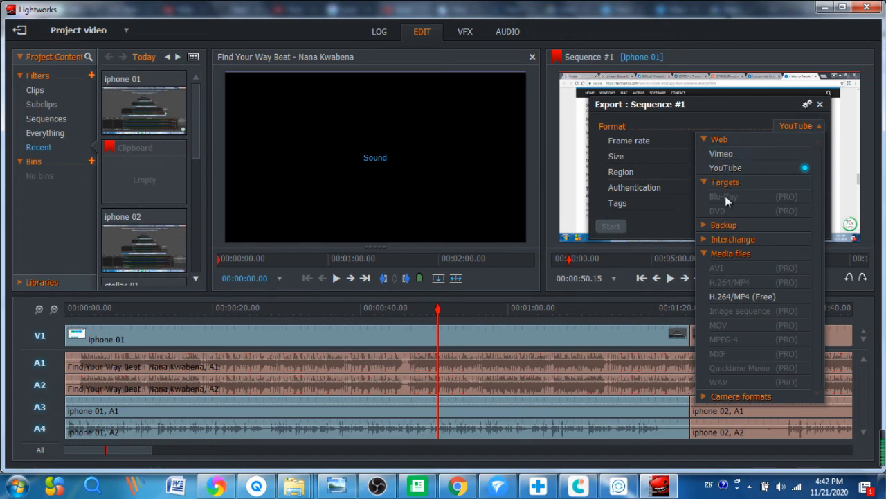
left_click(730, 396)
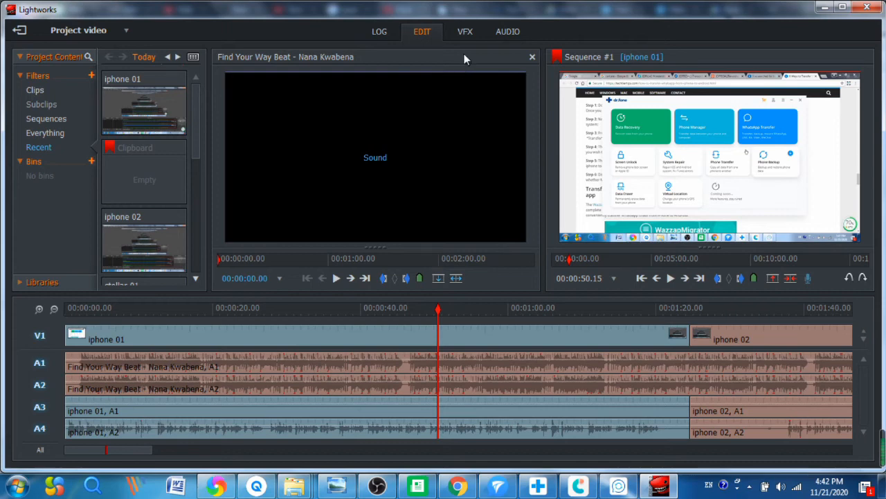
Step: On the VFX page, browse the Colour effects, including Colour Tint and Colour Correction, then the DVE category
left_click(464, 32)
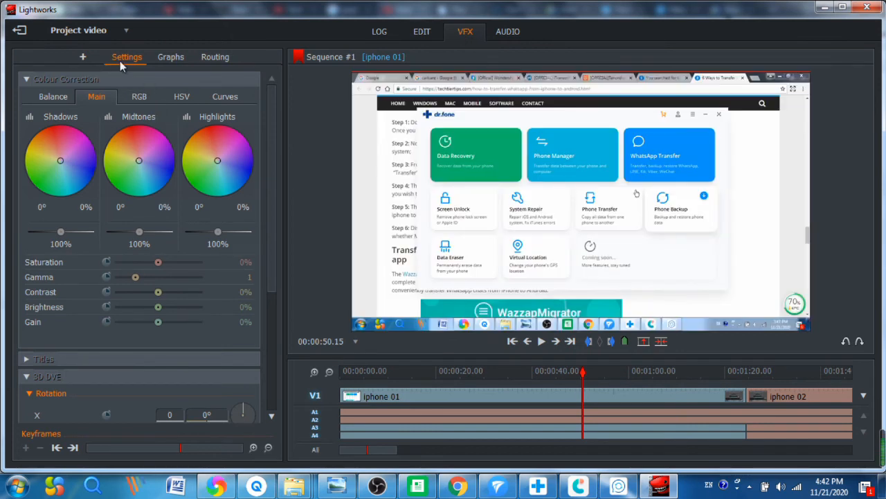
left_click(82, 58)
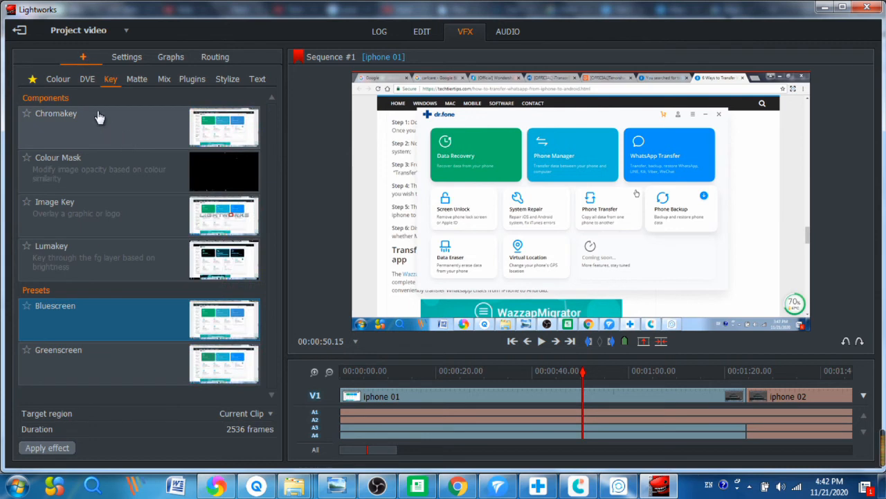
left_click(59, 82)
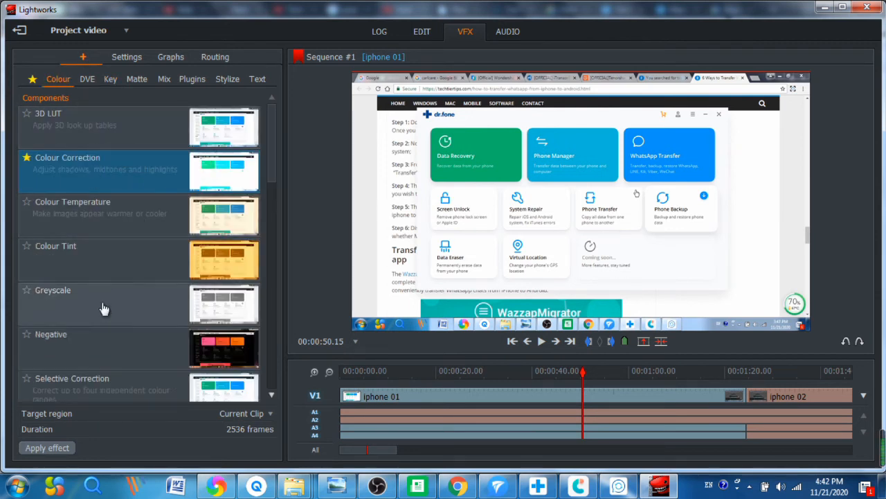
left_click(122, 255)
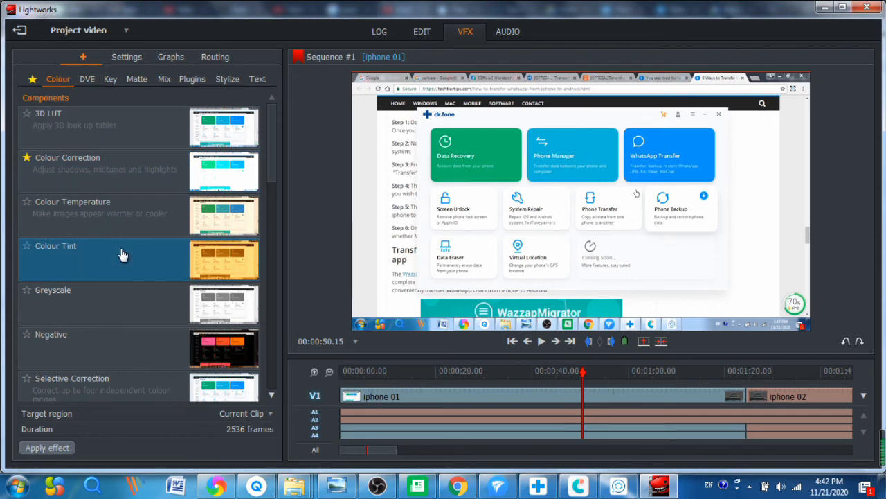
left_click(127, 171)
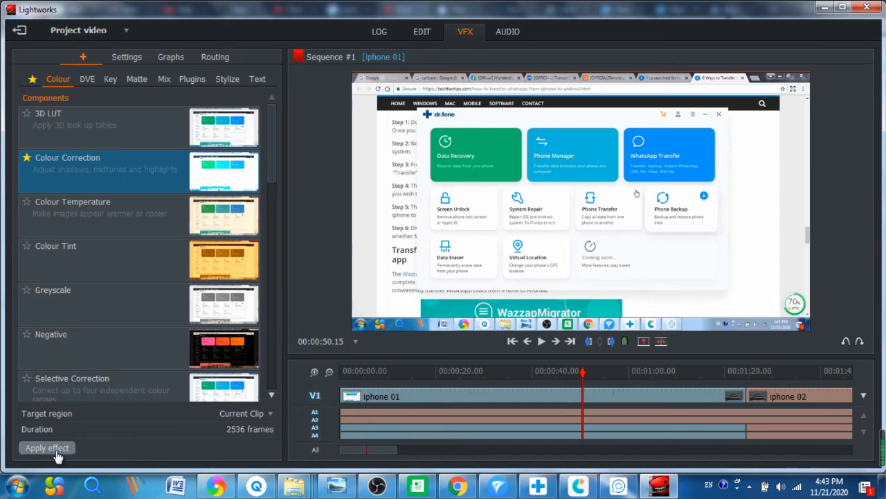
left_click(87, 80)
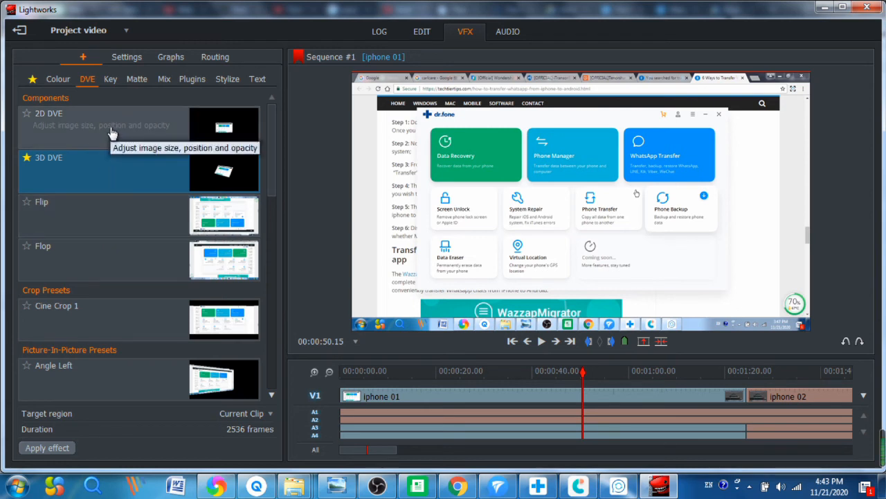
Step: Look through the Key, Matte and Mix effect categories in the effects browser
scroll(128, 272, "down", 1)
scroll(129, 272, "down", 5)
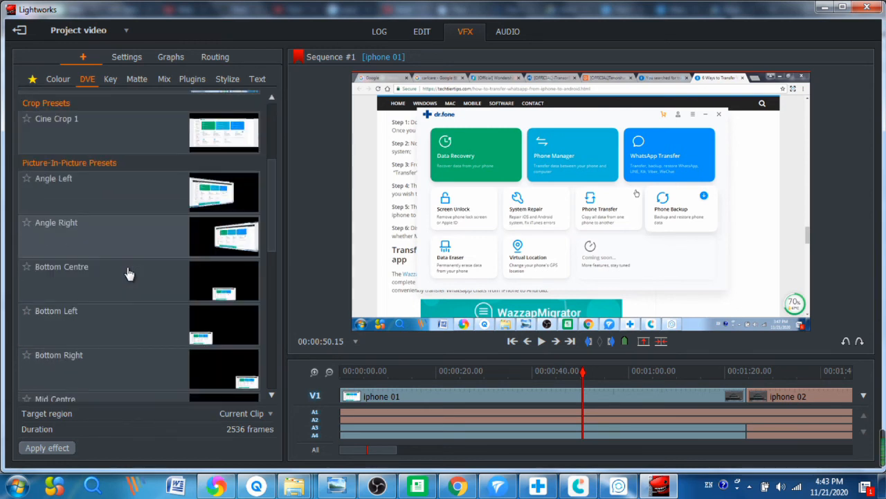
scroll(128, 272, "up", 2)
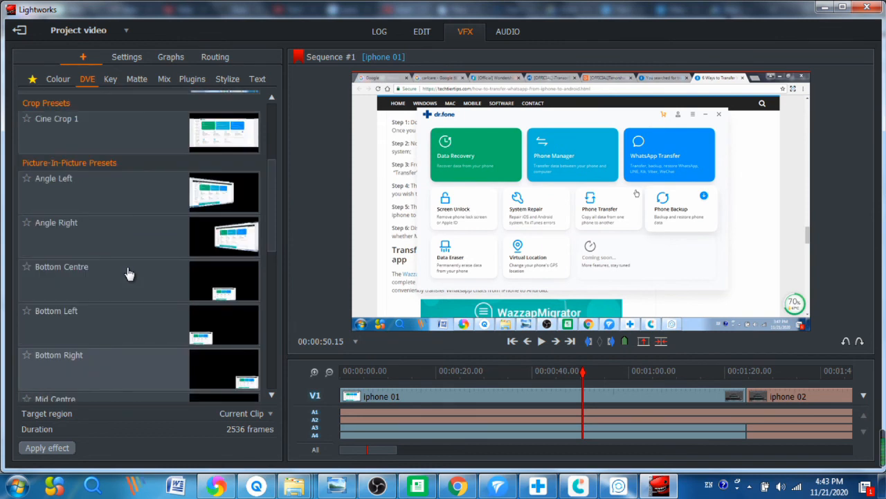
scroll(129, 272, "down", 2)
scroll(142, 177, "up", 3)
left_click(111, 80)
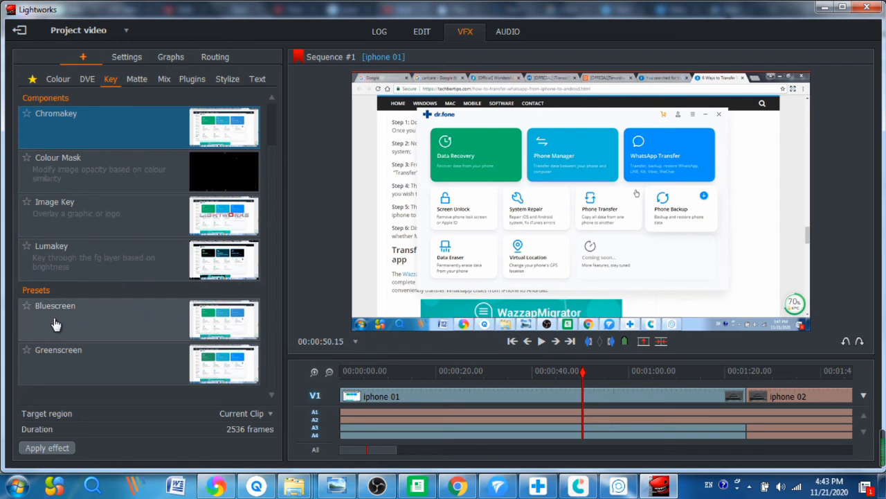
left_click(137, 81)
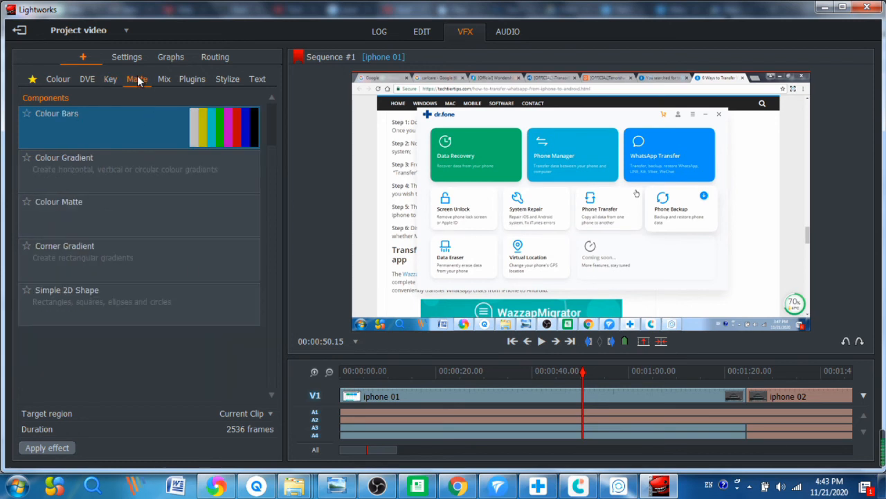
left_click(164, 80)
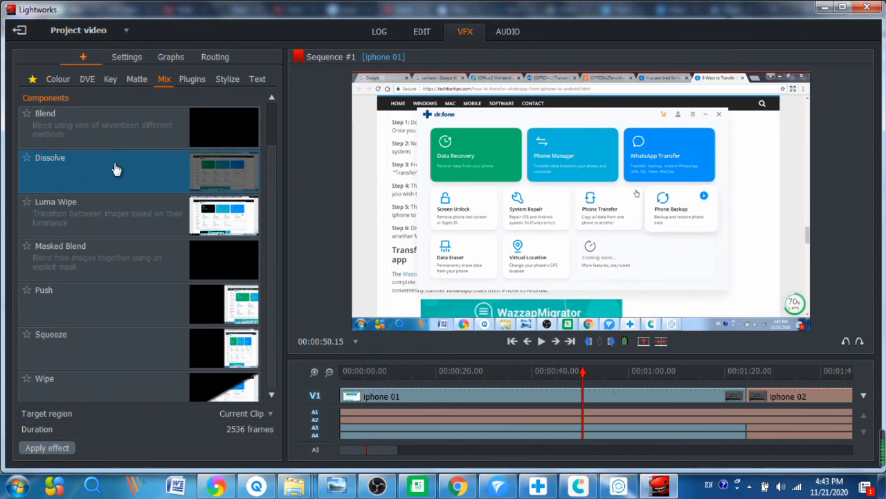
Step: Look through the Plugins category, then the Text effects such as Crawl, Roll and Lower Thirds
scroll(115, 294, "down", 1)
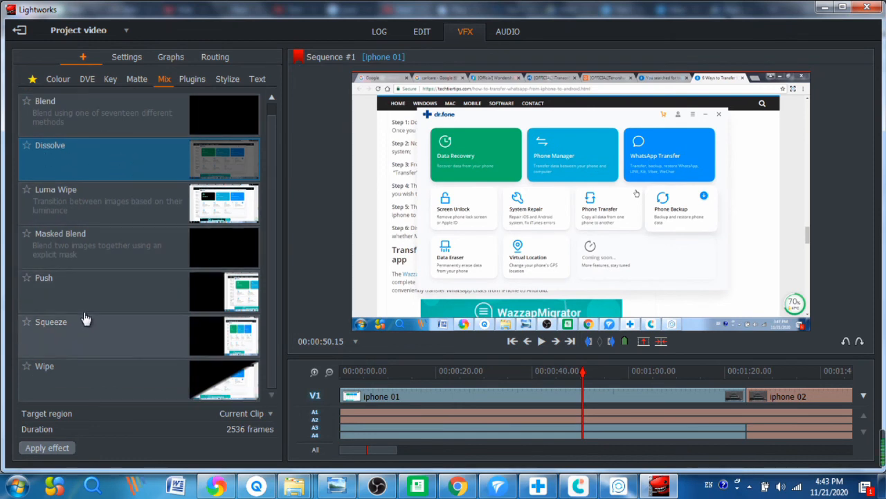
scroll(84, 318, "up", 1)
left_click(189, 80)
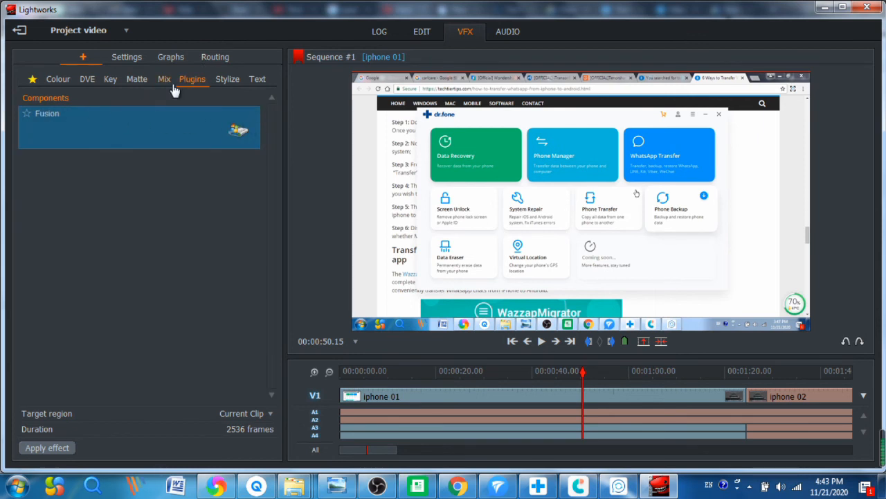
left_click(257, 80)
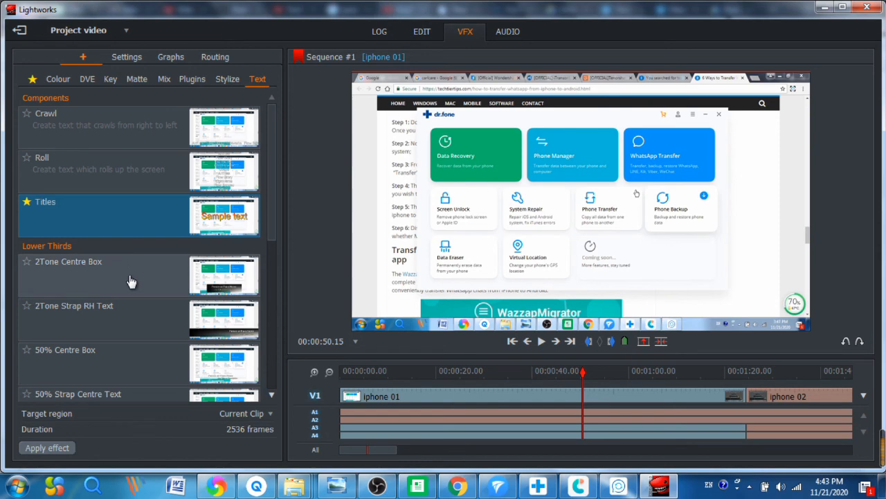
scroll(132, 282, "down", 3)
scroll(139, 271, "up", 3)
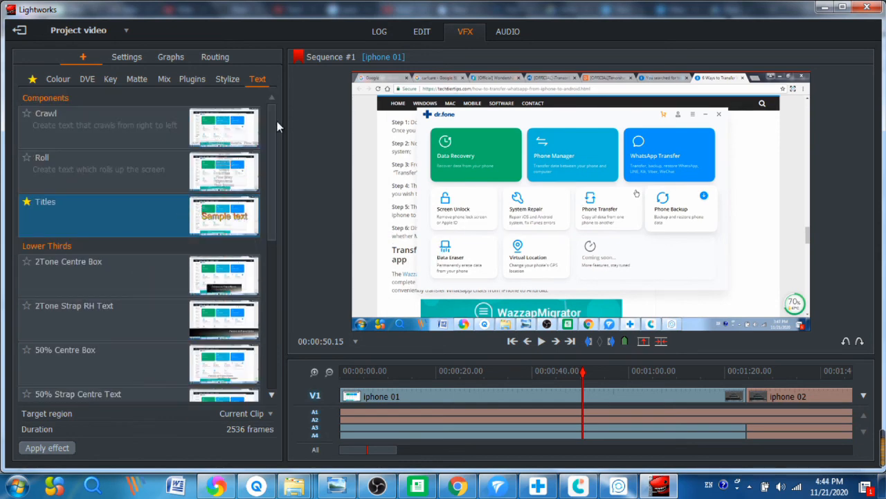
Step: Show iphone 01's effect settings with Colour Correction, Titles and 3D DVE at defaults
left_click(128, 57)
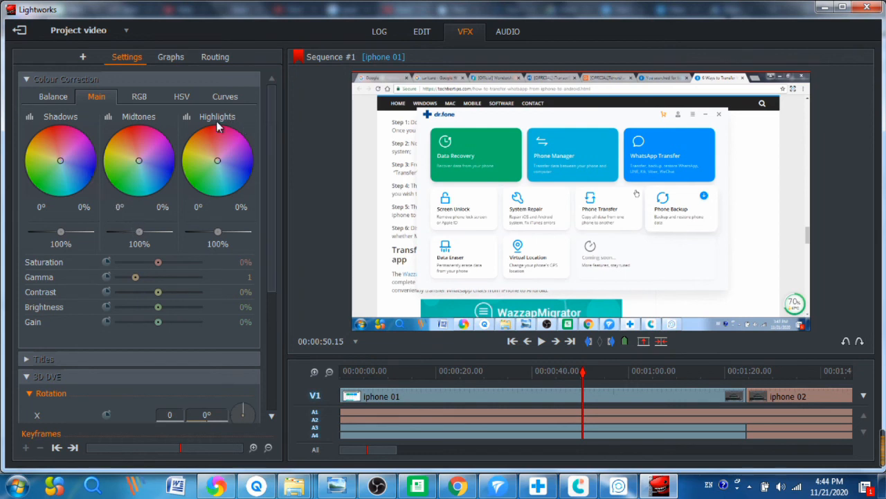
mouse_move(545, 101)
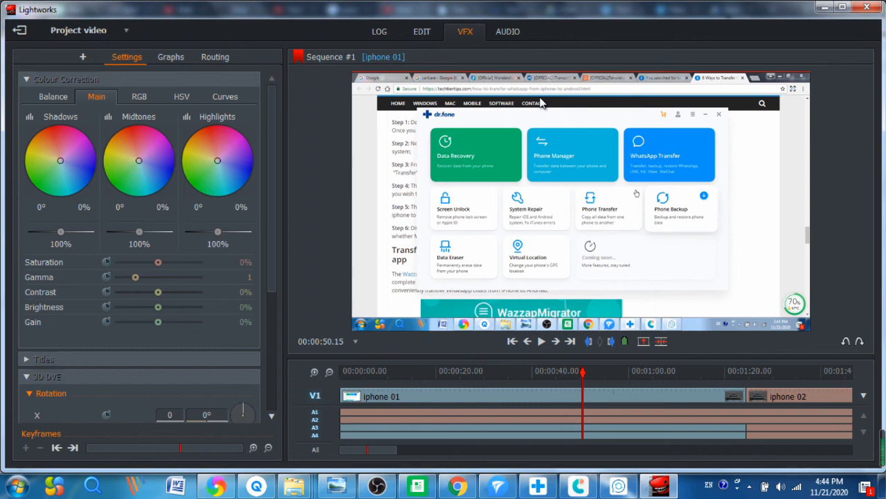
Step: Switch to the Edit page showing Sequence #1's timeline with music on A1–A2
left_click(422, 32)
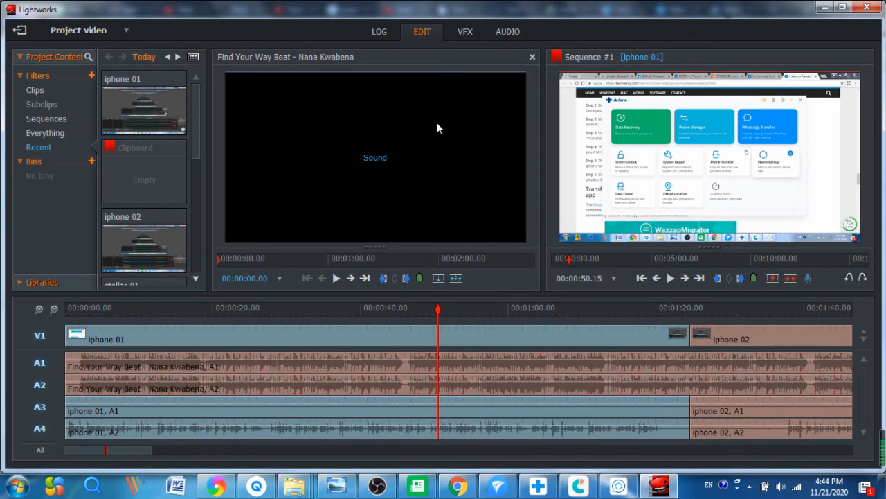